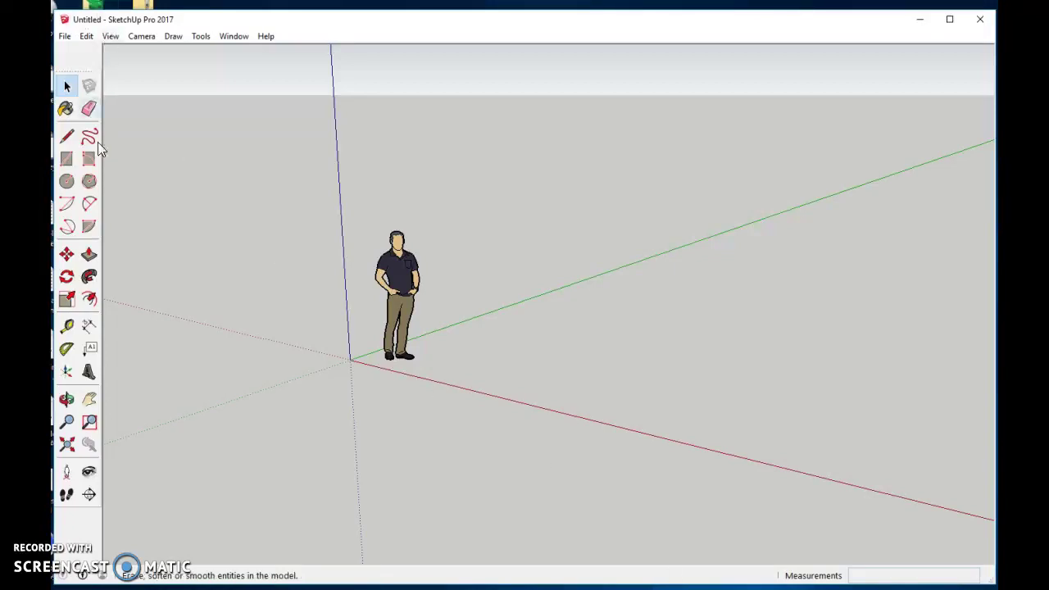
Step: Open the toolbar settings from the View menu, then close them again
click(111, 38)
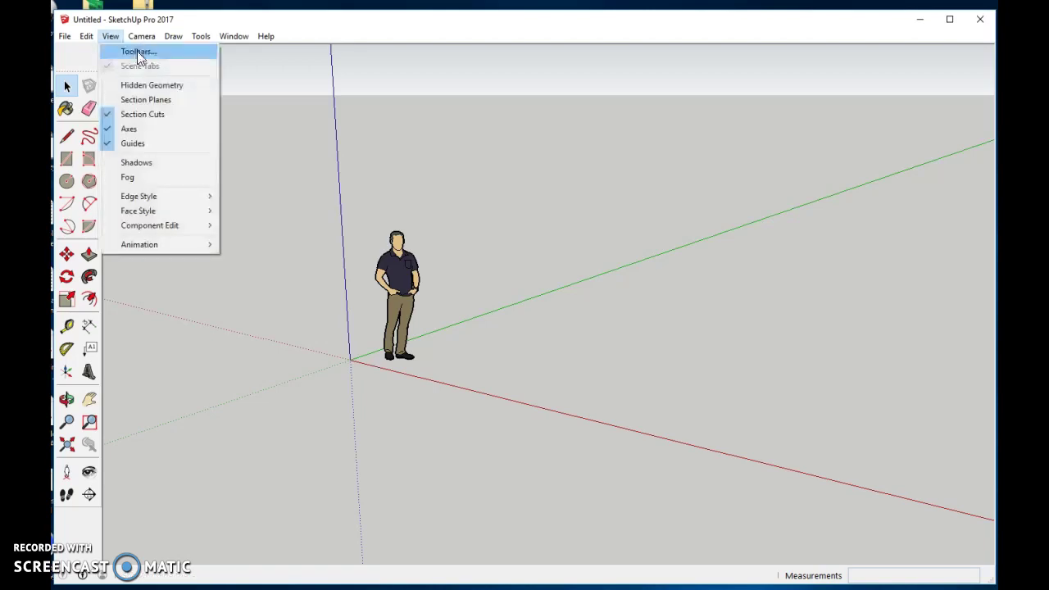
click(127, 51)
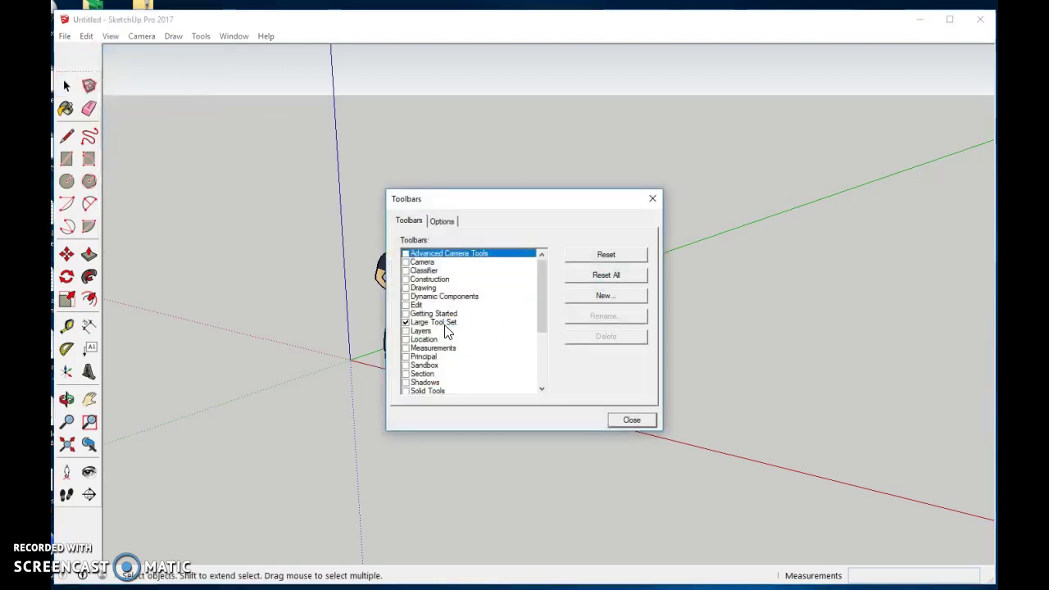
click(632, 419)
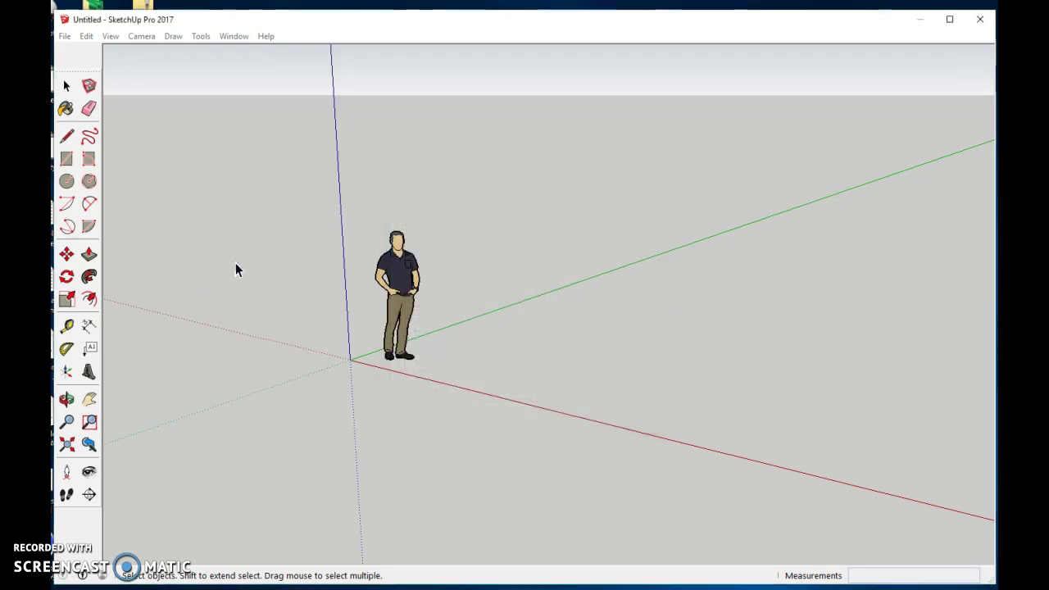
Step: Draw a large rectangle on the ground plane so the person figure stands inside it
click(89, 399)
drag(365, 328, 536, 271)
drag(270, 340, 240, 317)
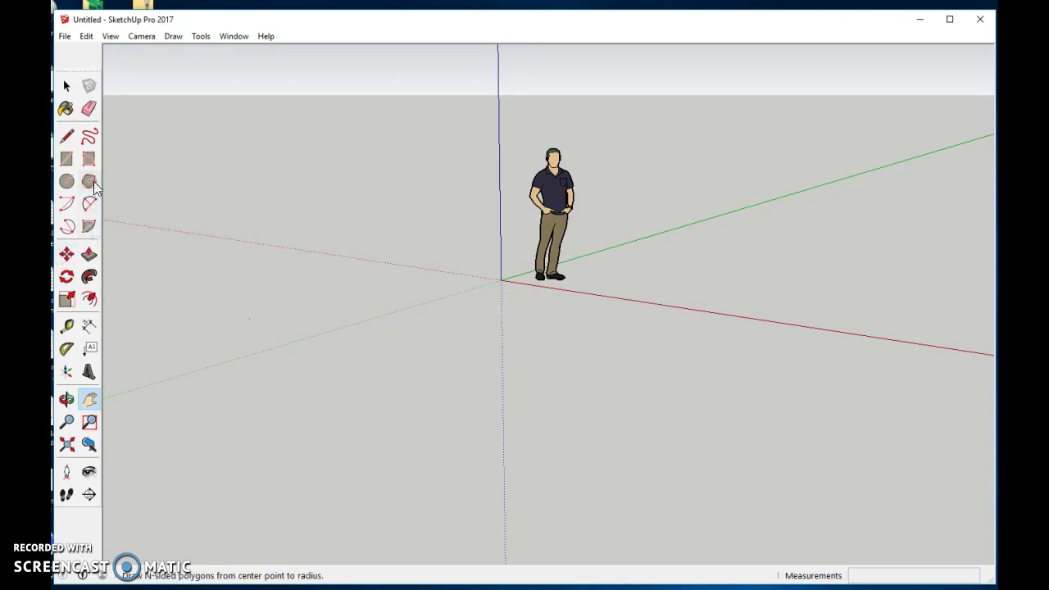
click(67, 160)
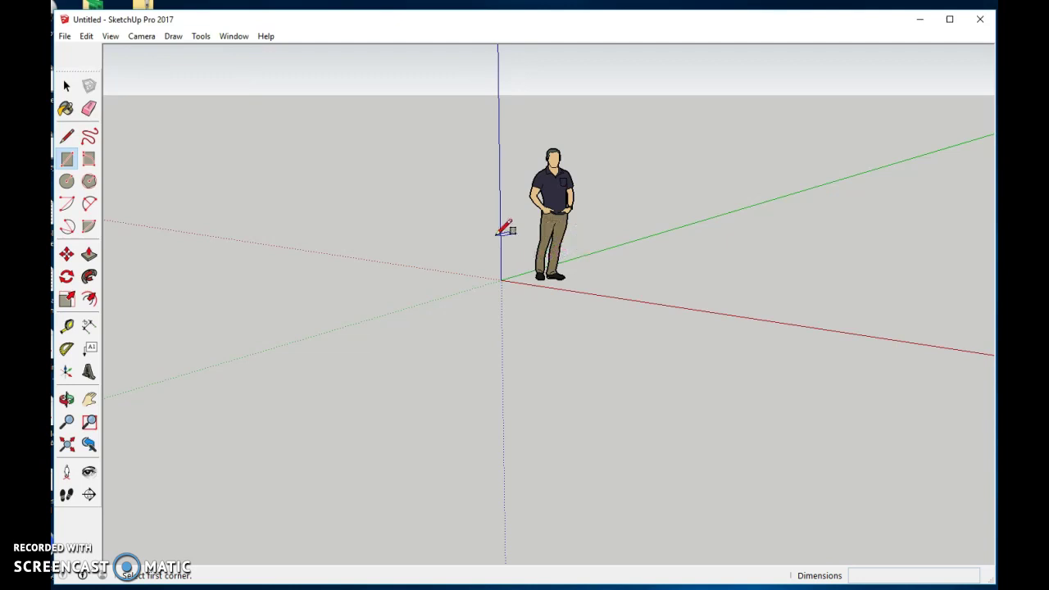
click(522, 235)
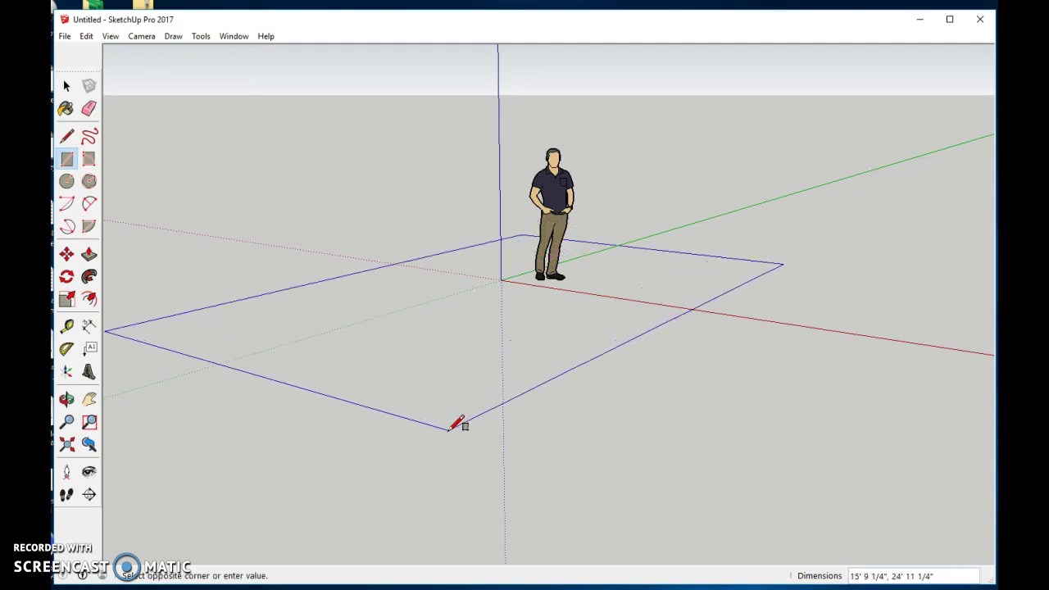
click(459, 445)
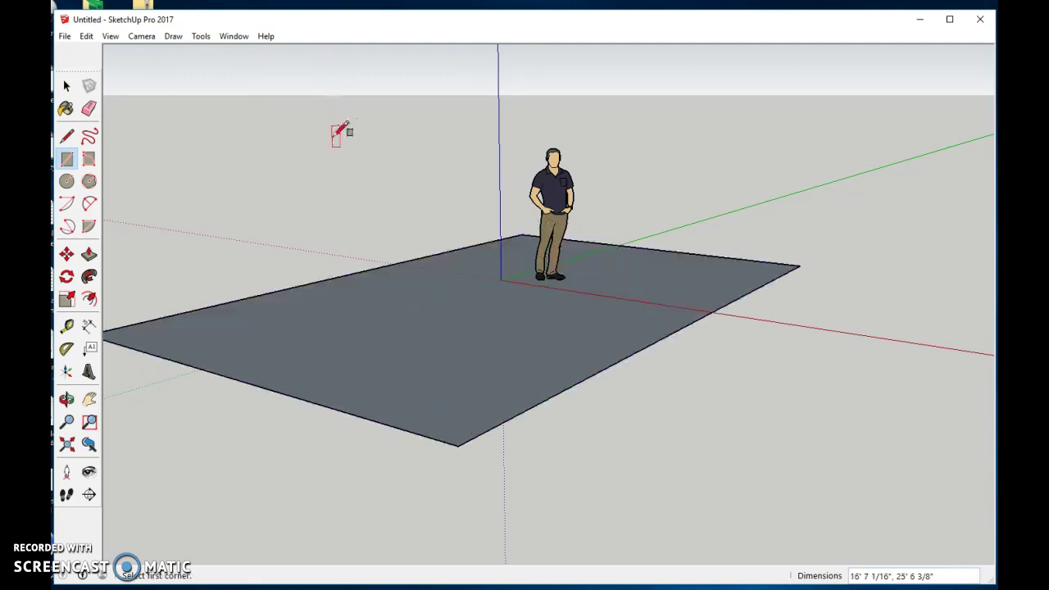
middle_drag(274, 229, 251, 286)
Step: Centre a circle on the ground rectangle with a radius of roughly 6' 3 1/8"
click(67, 181)
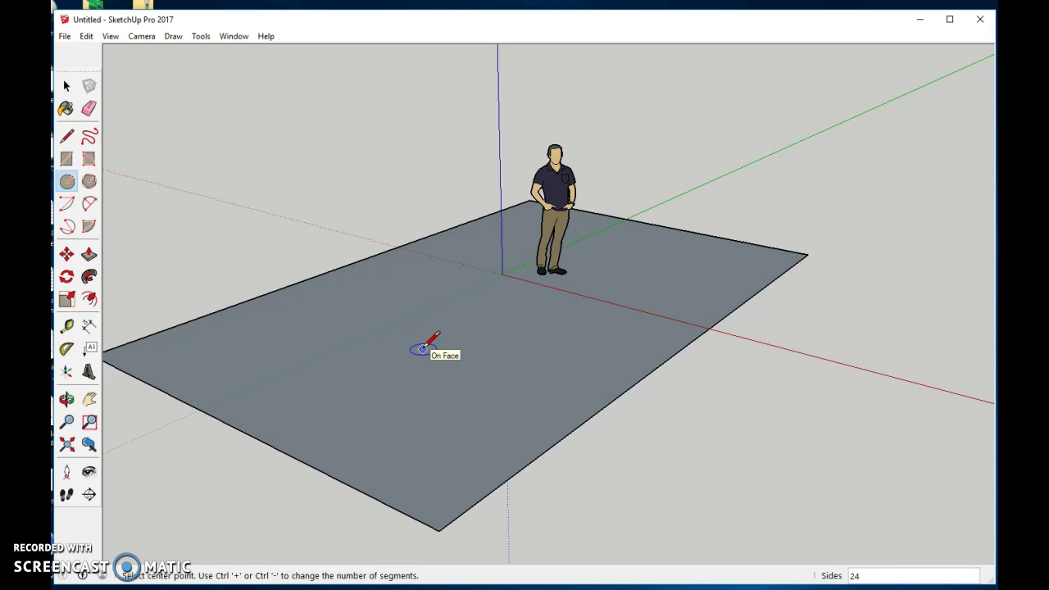
click(416, 350)
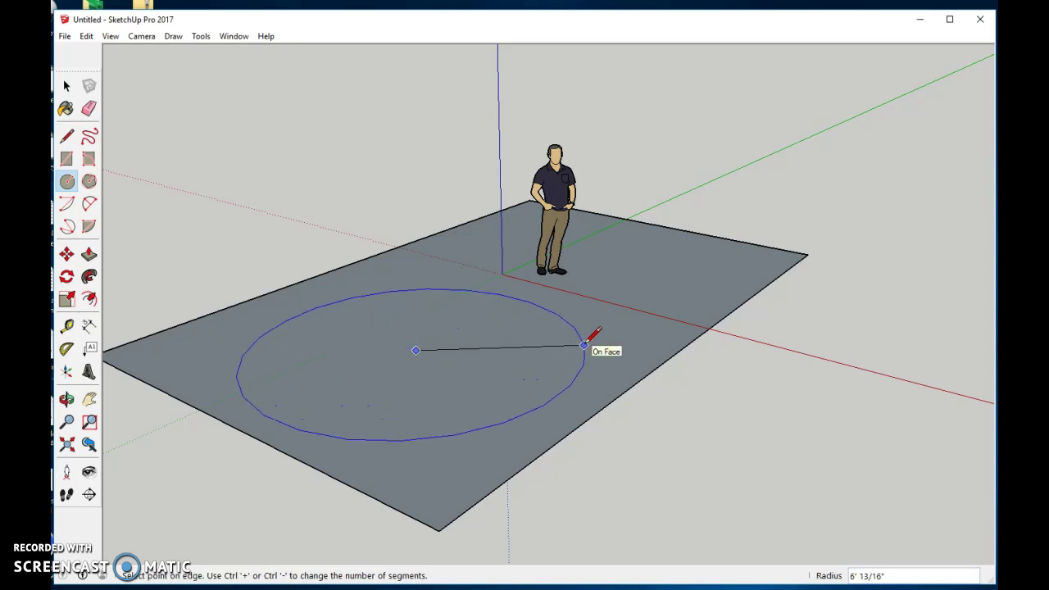
click(589, 341)
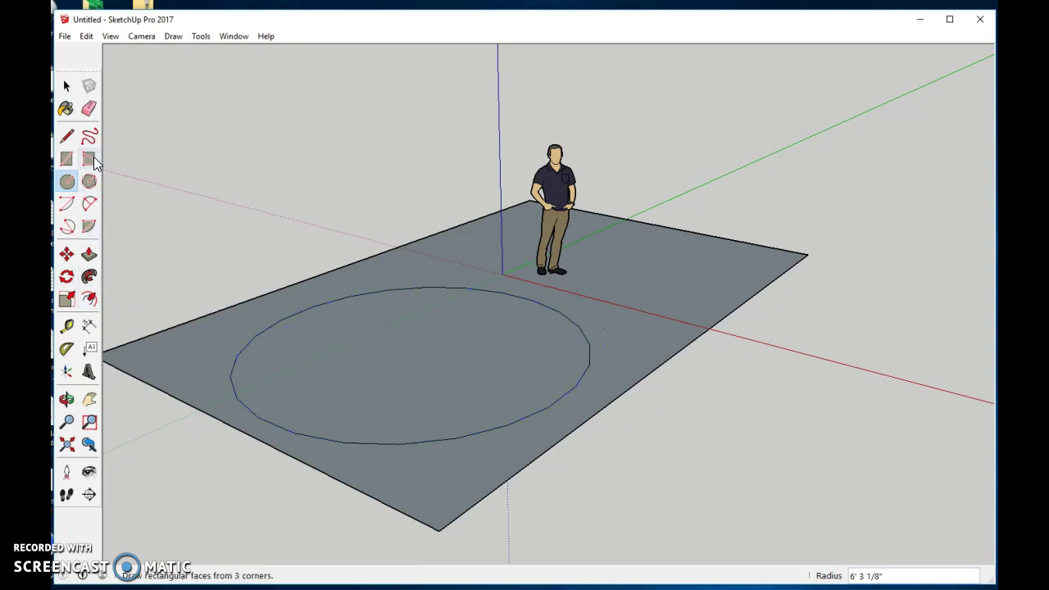
Step: Extrude the circle about 2' 11 13/16" and offset a thin rim ring and small centre circle on top
click(89, 255)
drag(355, 374, 353, 302)
click(89, 299)
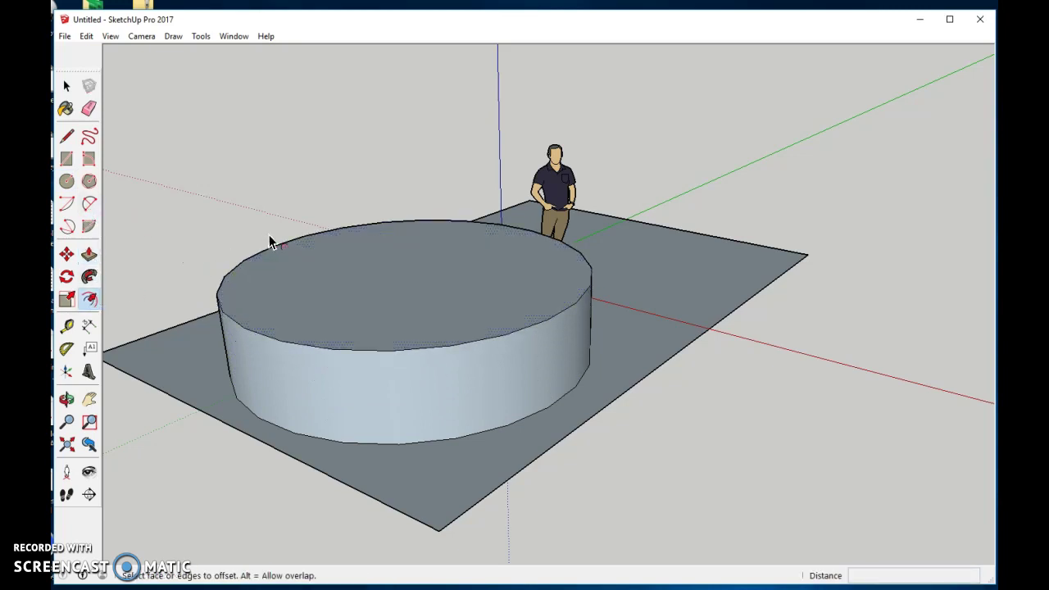
click(257, 255)
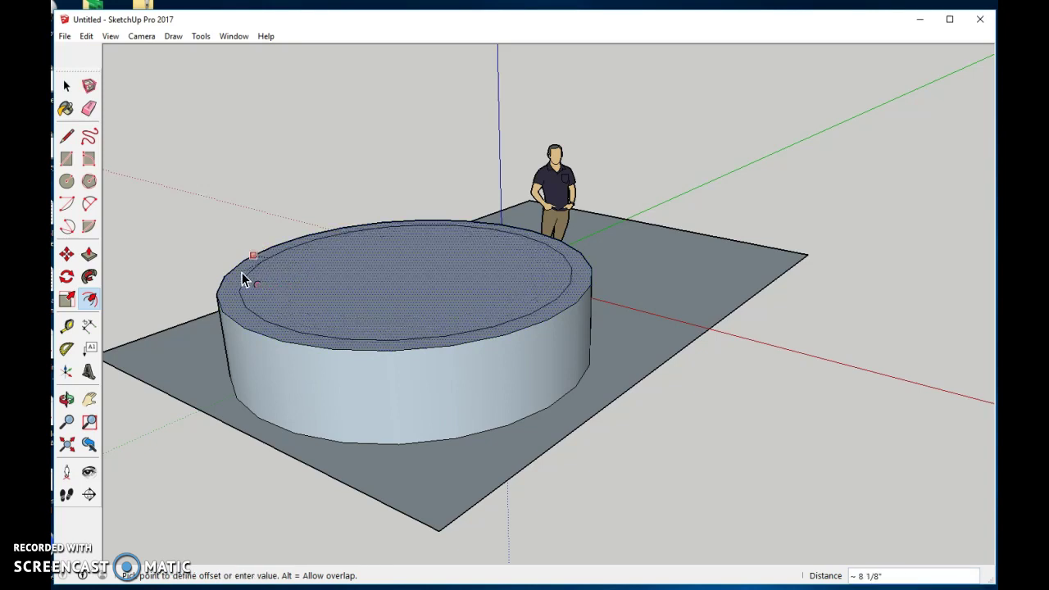
click(236, 273)
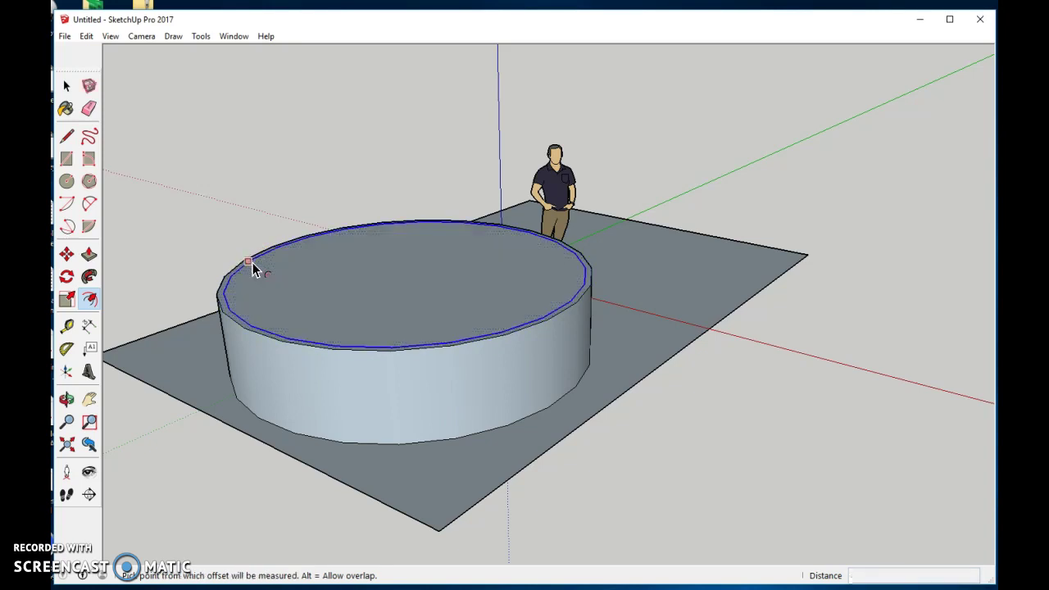
click(255, 264)
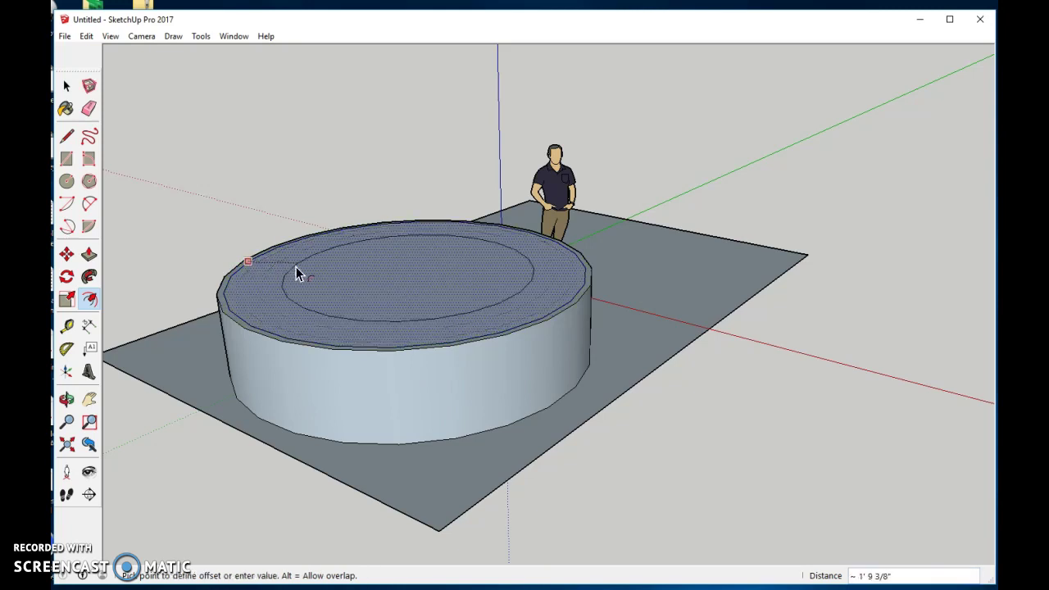
click(388, 278)
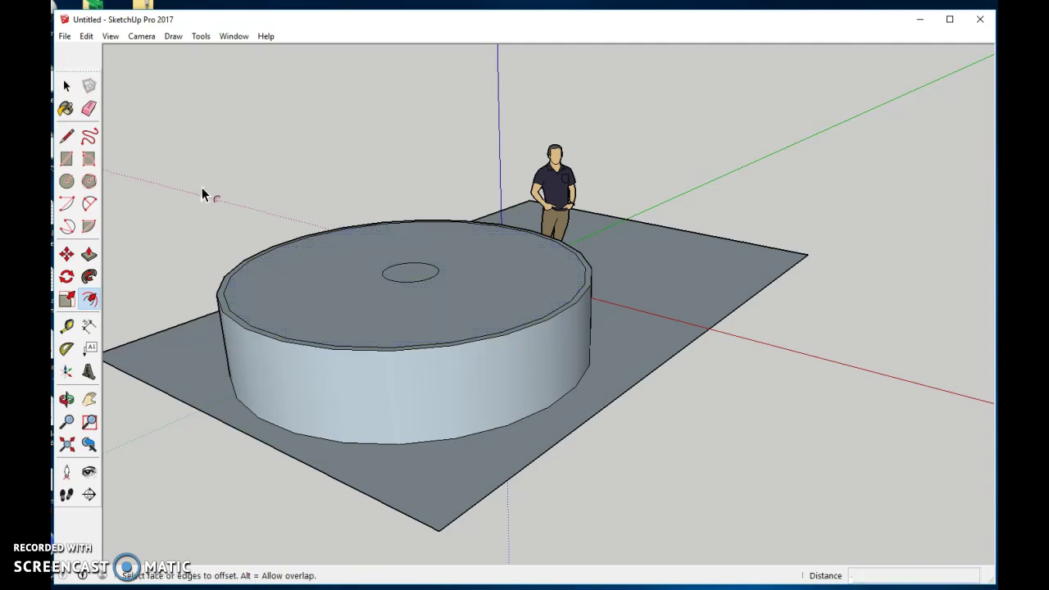
Step: Sink the face inside the rim about 6 11/16" and raise the centre circle into a column
click(89, 255)
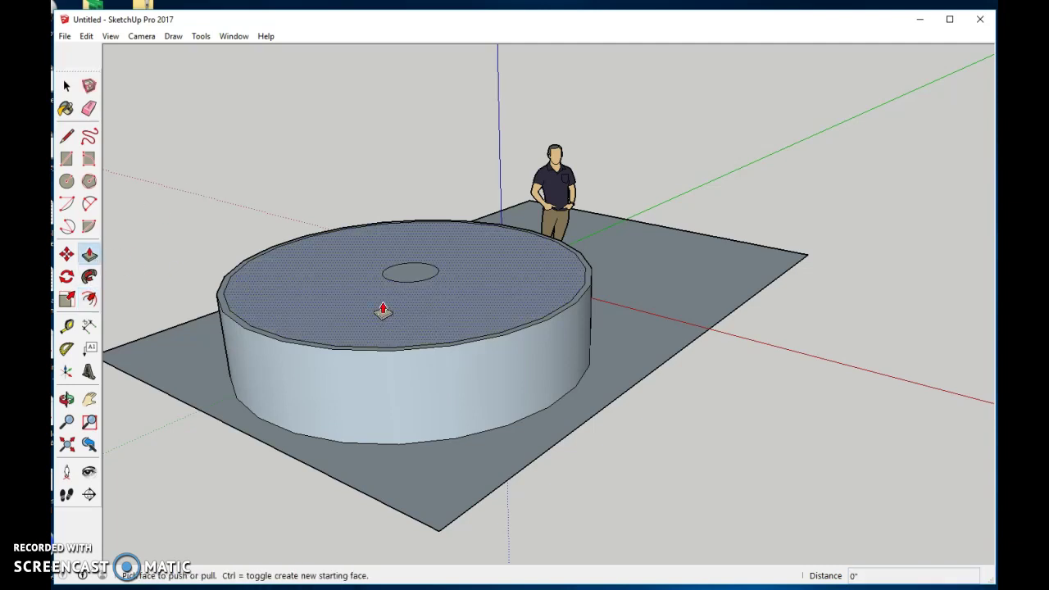
click(382, 310)
click(382, 327)
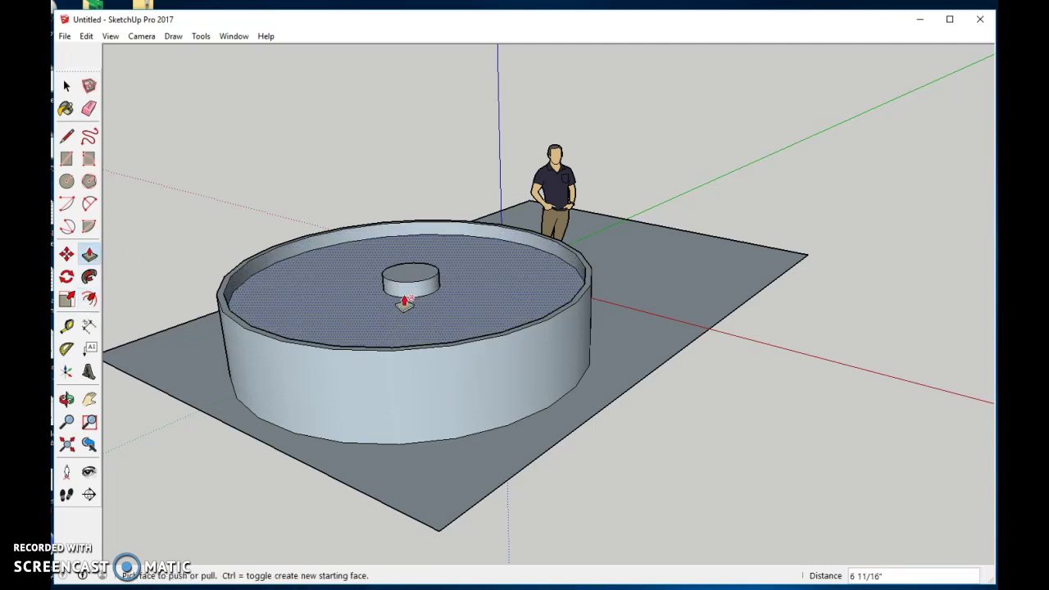
click(415, 283)
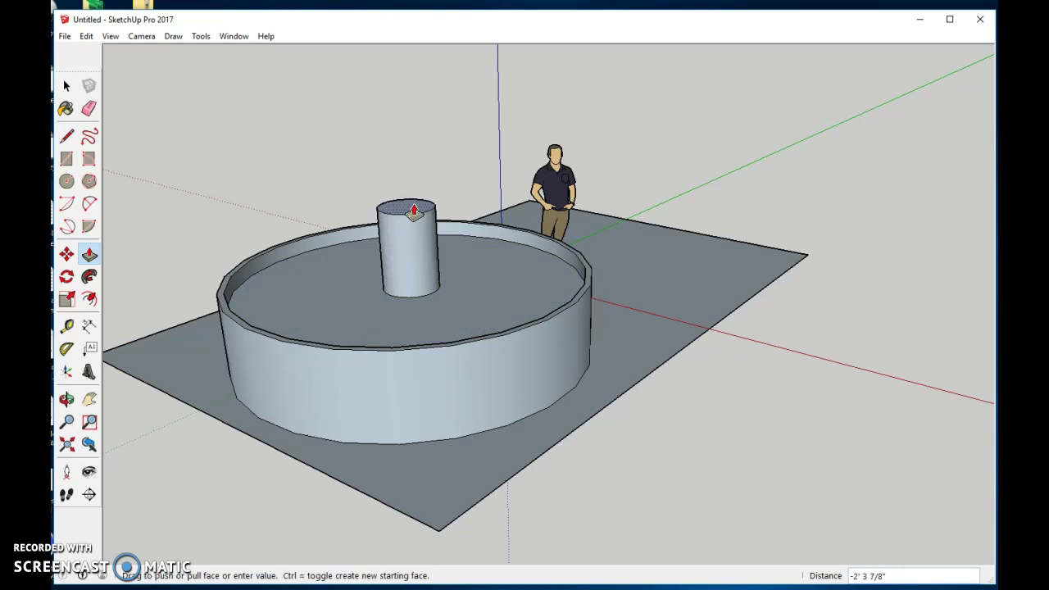
click(413, 217)
mouse_move(456, 180)
middle_down()
mouse_move(452, 238)
mouse_move(440, 248)
middle_up()
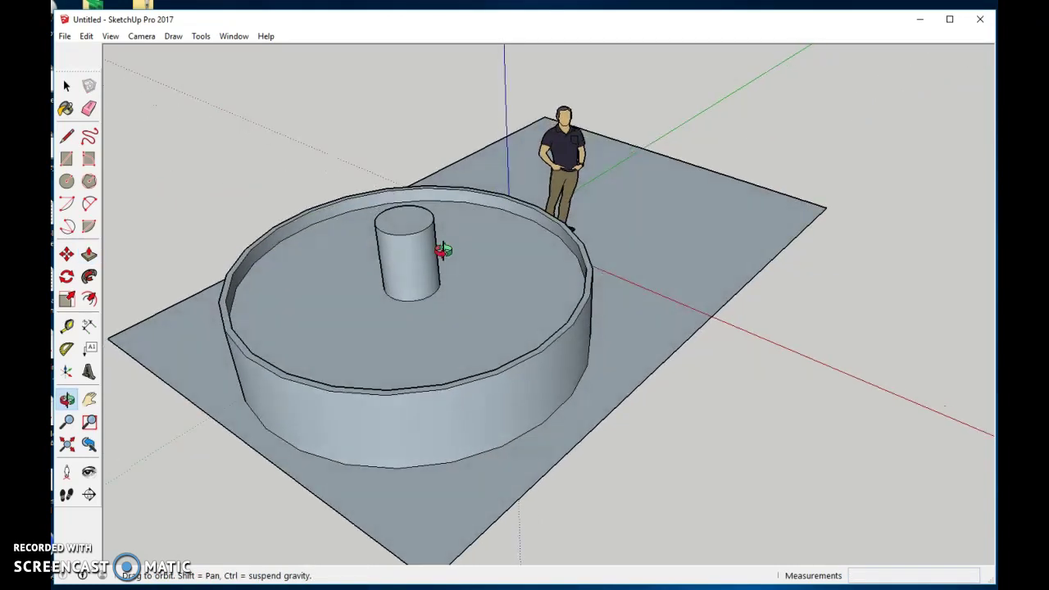
Step: Offset the column's top edge outward into a wide disc
click(91, 300)
click(402, 226)
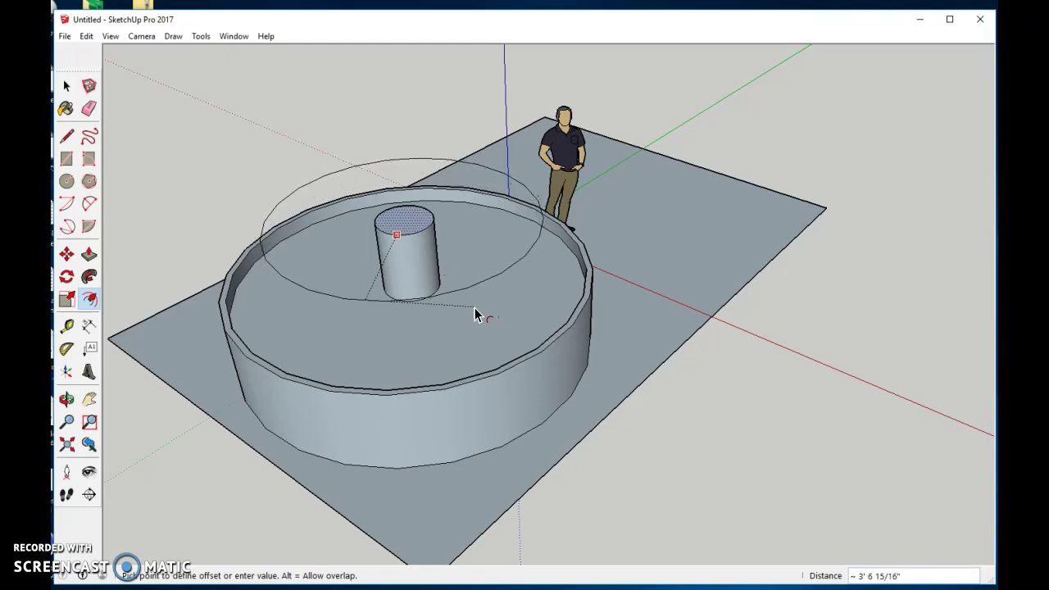
click(477, 312)
Step: Lengthen the column, then raise the wide disc 2' 4 3/4" into a second tier
click(89, 254)
click(400, 228)
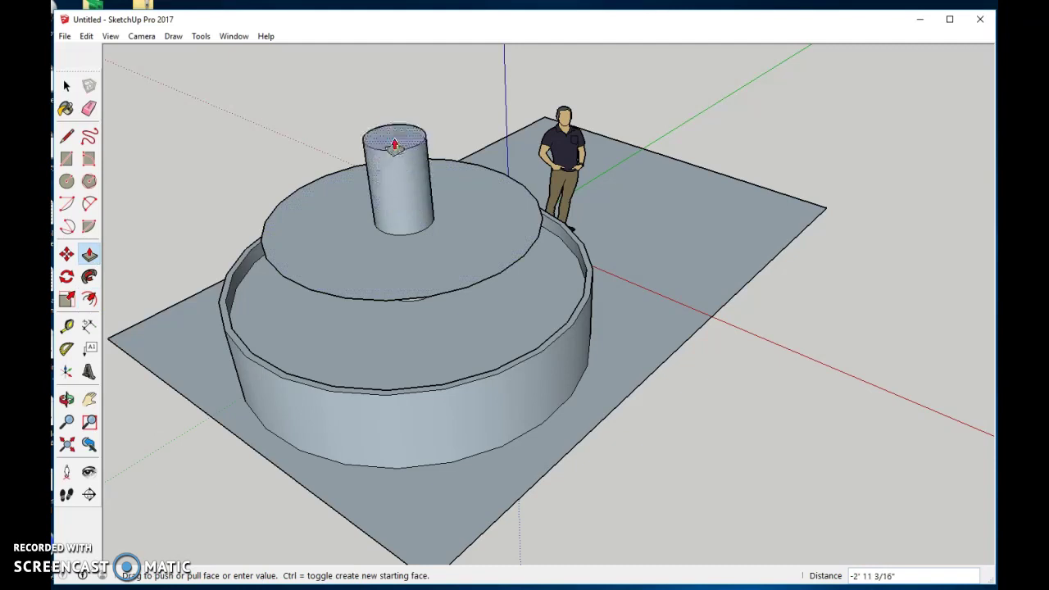
click(387, 111)
click(441, 264)
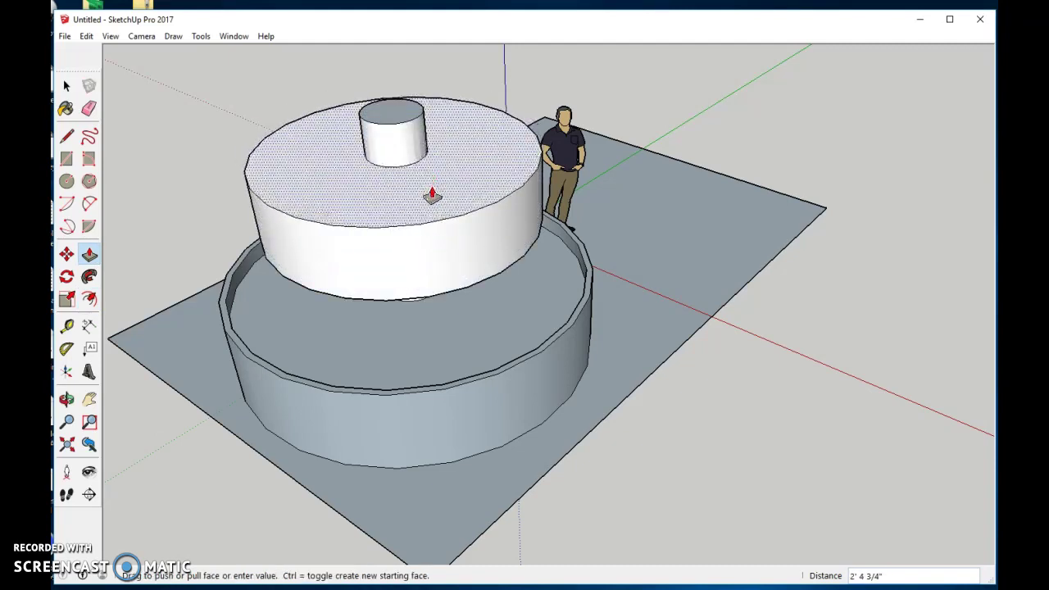
click(430, 193)
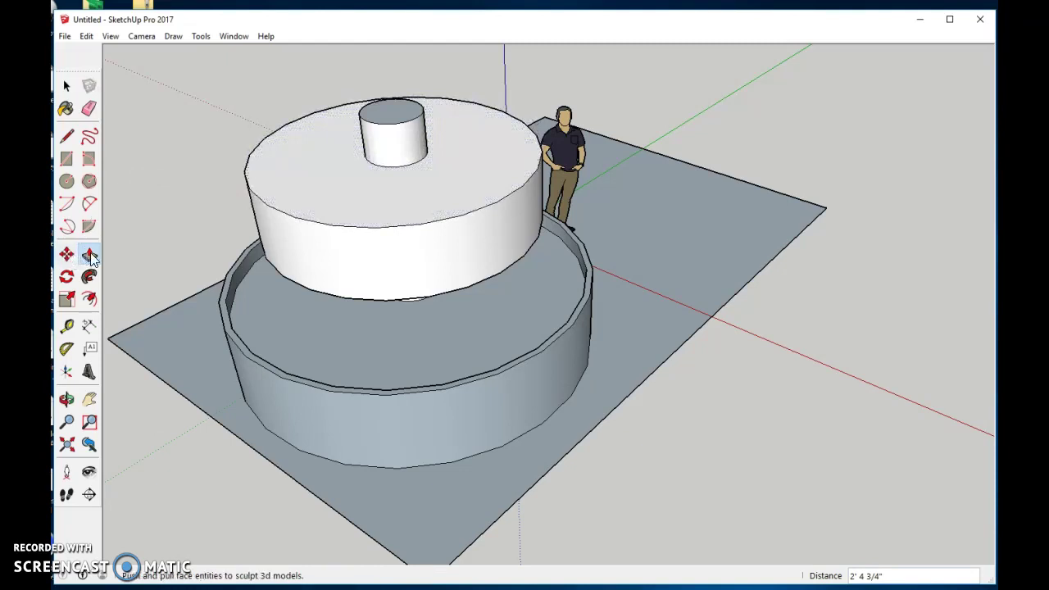
Step: Offset a narrow inset ring just inside the second tier's top edge
click(89, 299)
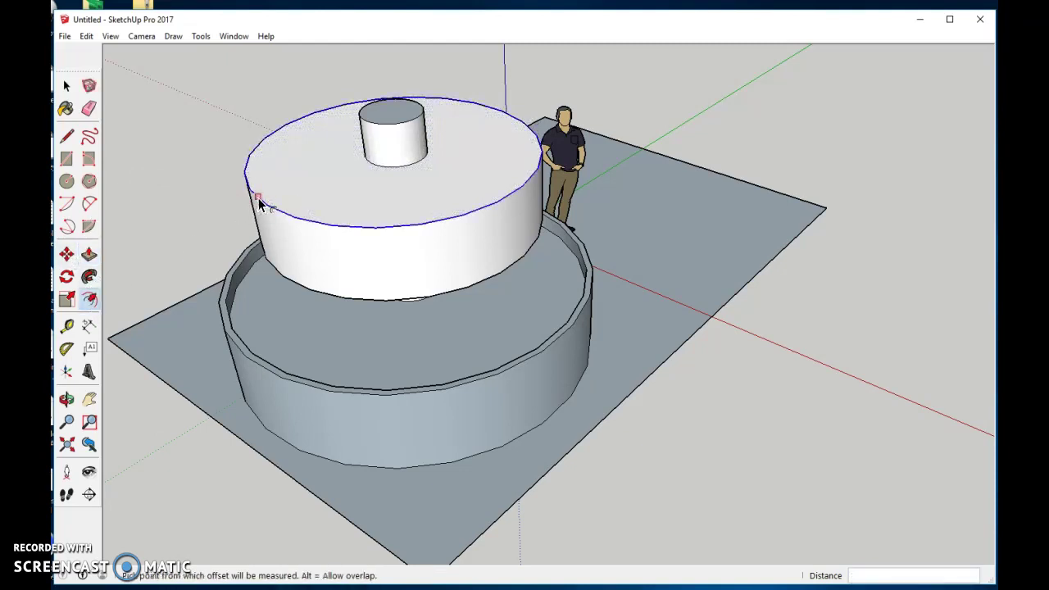
click(262, 197)
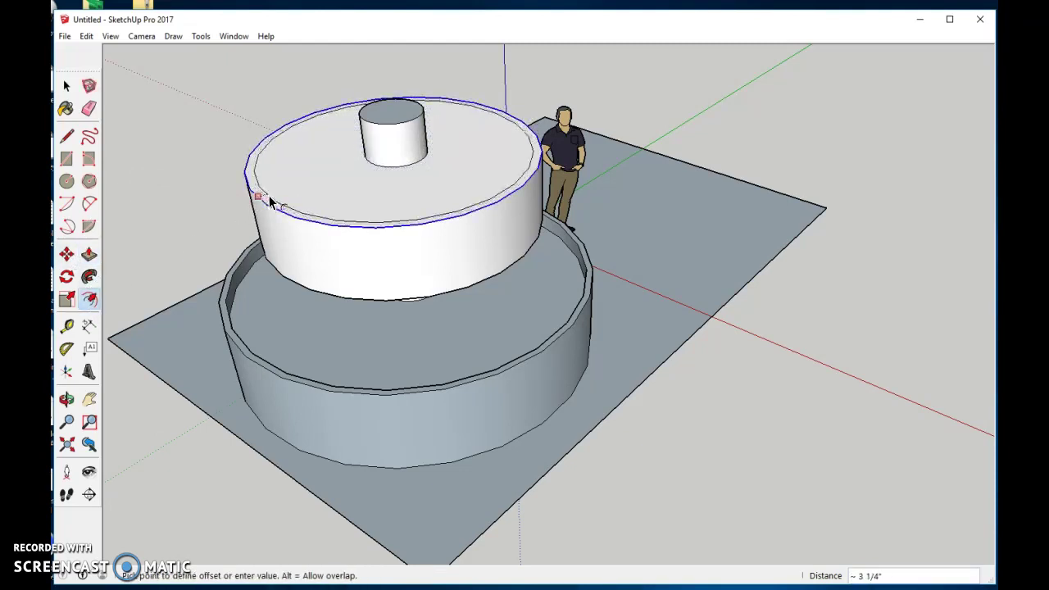
click(271, 203)
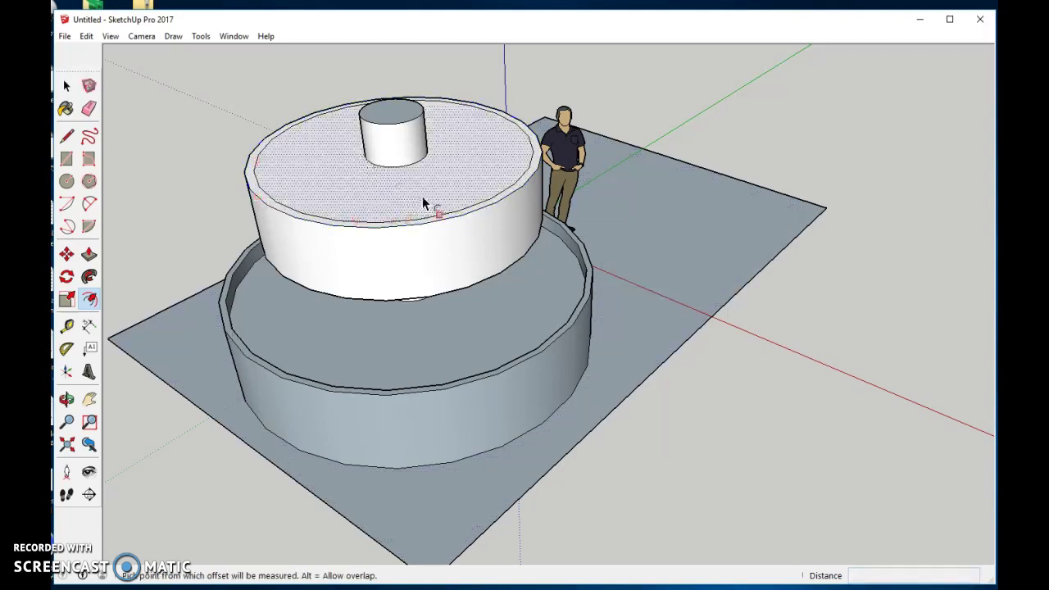
scroll(400, 193, down, 4)
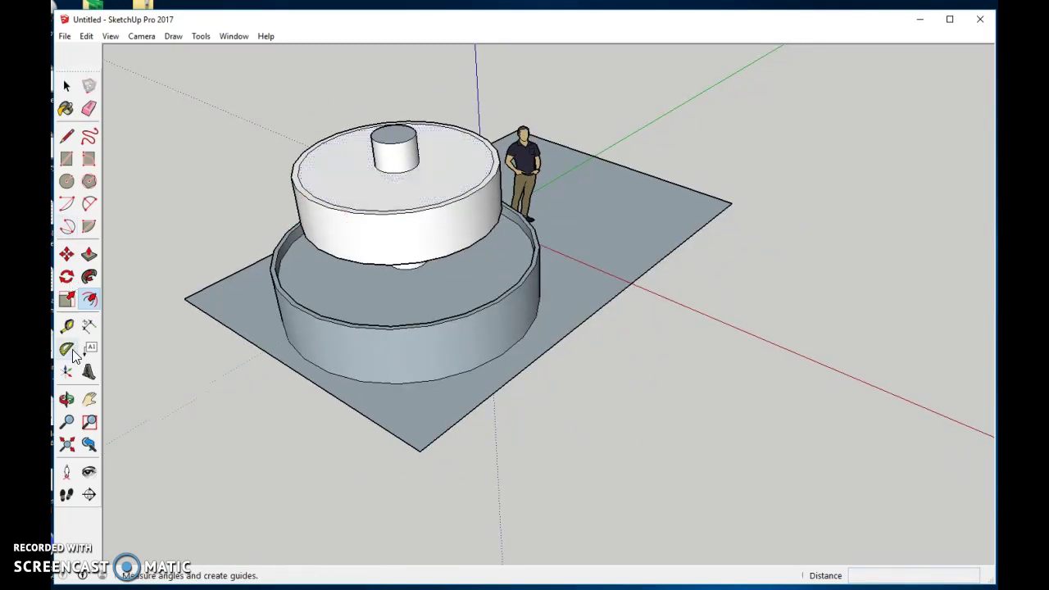
click(88, 399)
drag(523, 209, 541, 279)
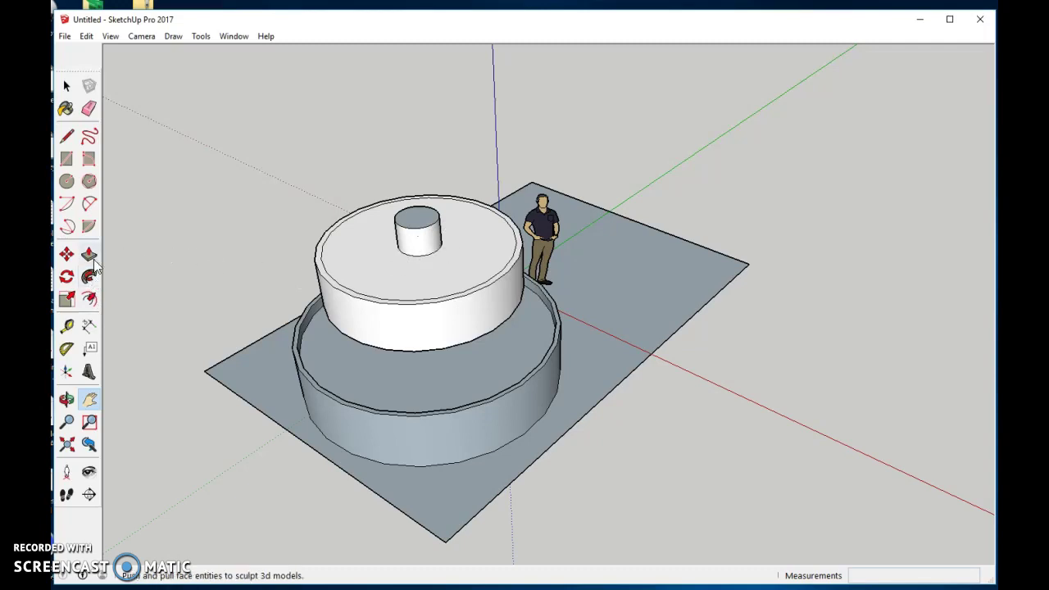
Step: Raise the small central column about 11 7/8" above the second tier
click(89, 299)
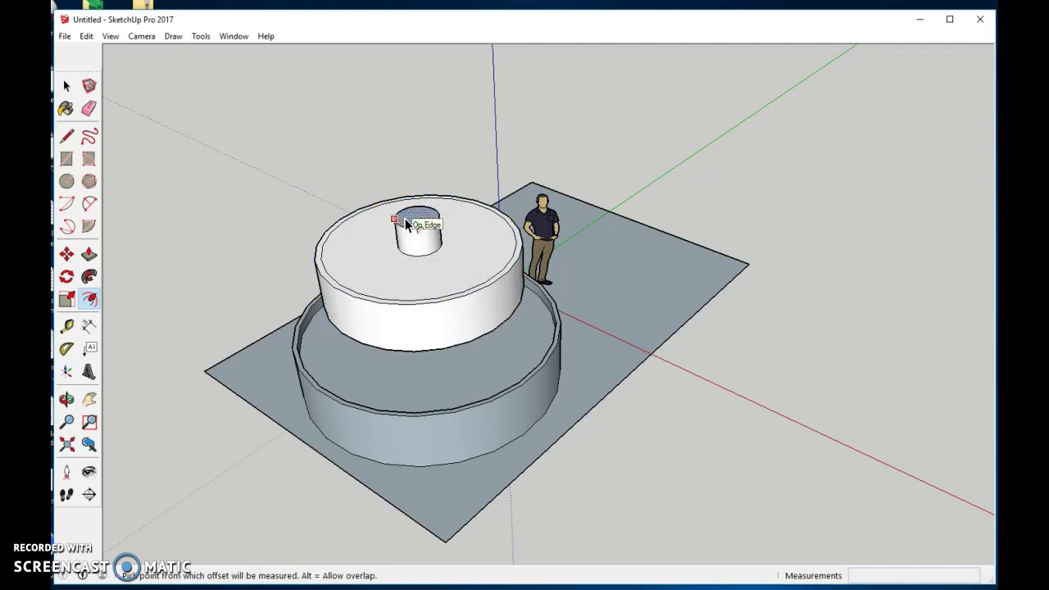
click(88, 256)
click(415, 226)
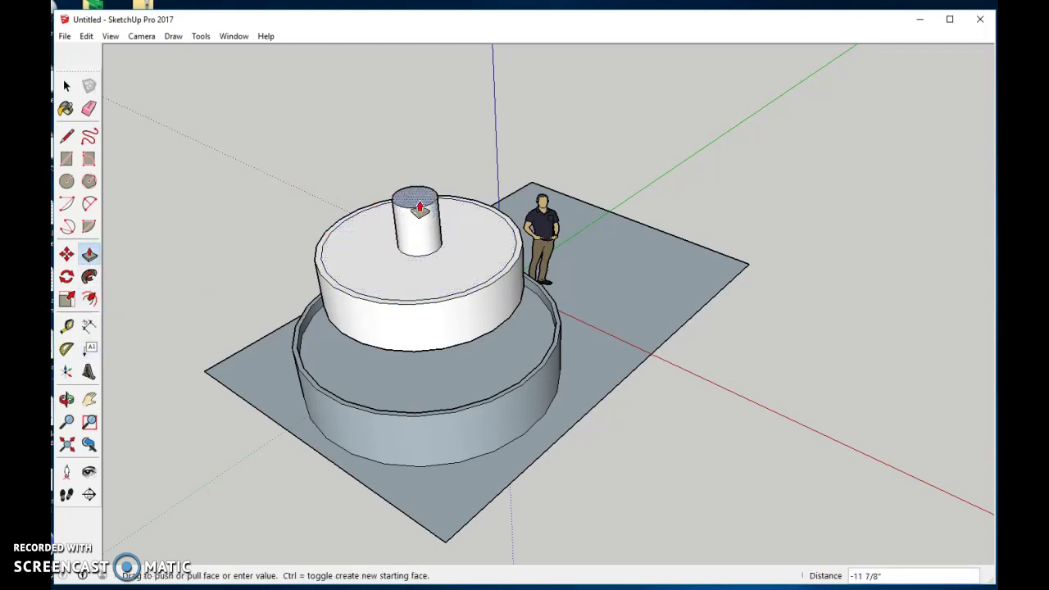
click(420, 207)
middle_drag(386, 148, 382, 205)
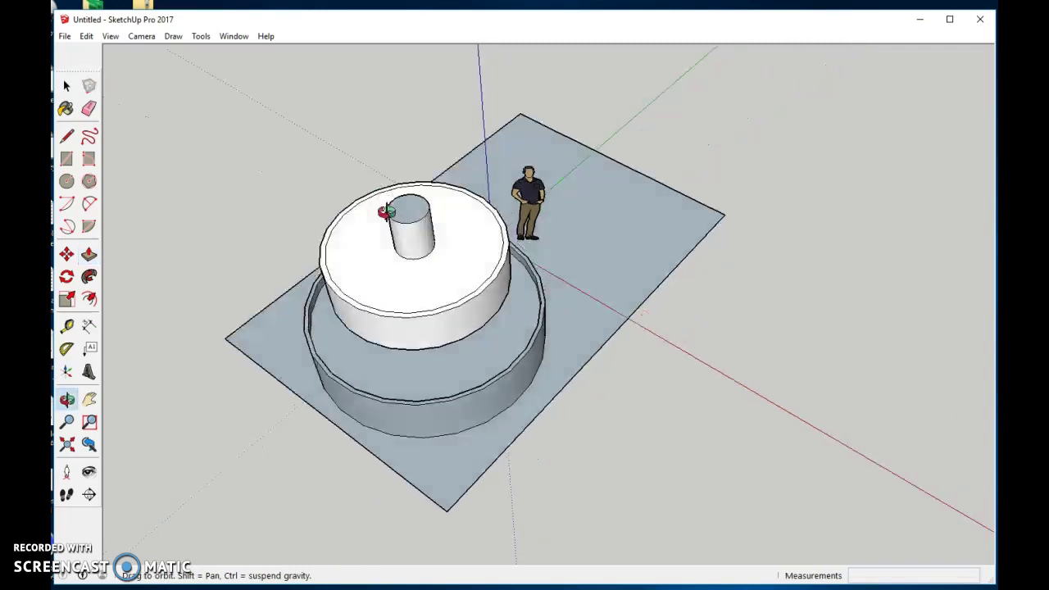
Step: Offset the central cylinder's top edge outward into a wider circle
click(89, 299)
click(415, 221)
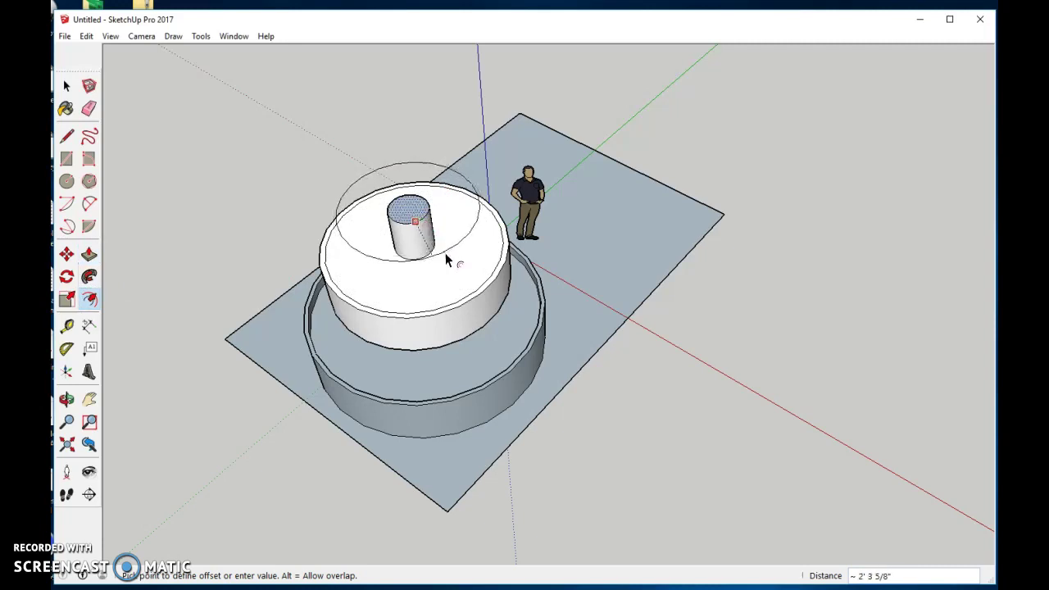
click(446, 257)
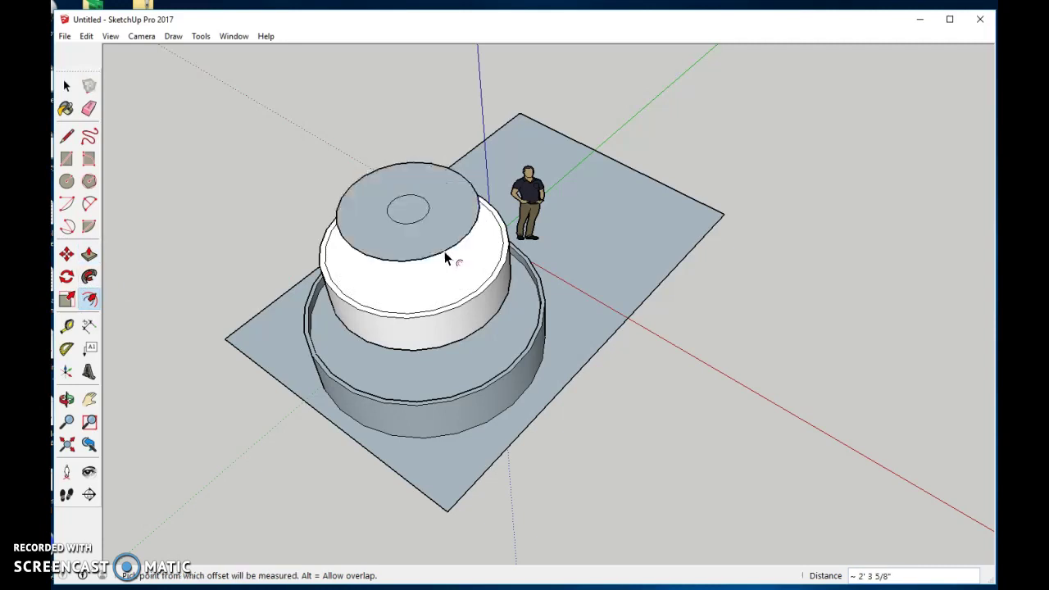
Step: Begin pulling the ring face around the cylinder top upward into a third tier
click(89, 256)
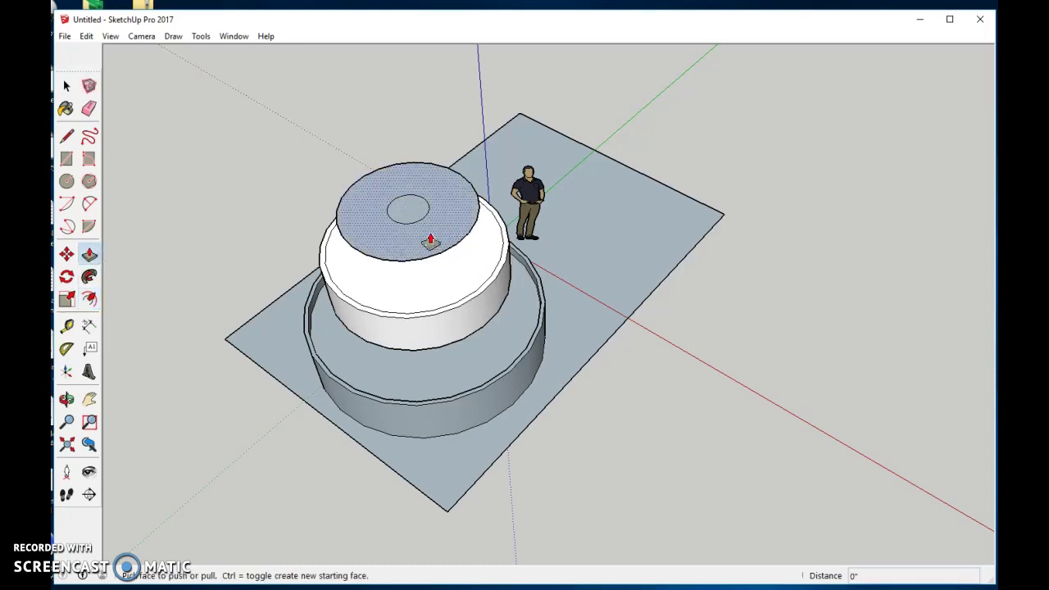
click(430, 240)
click(426, 244)
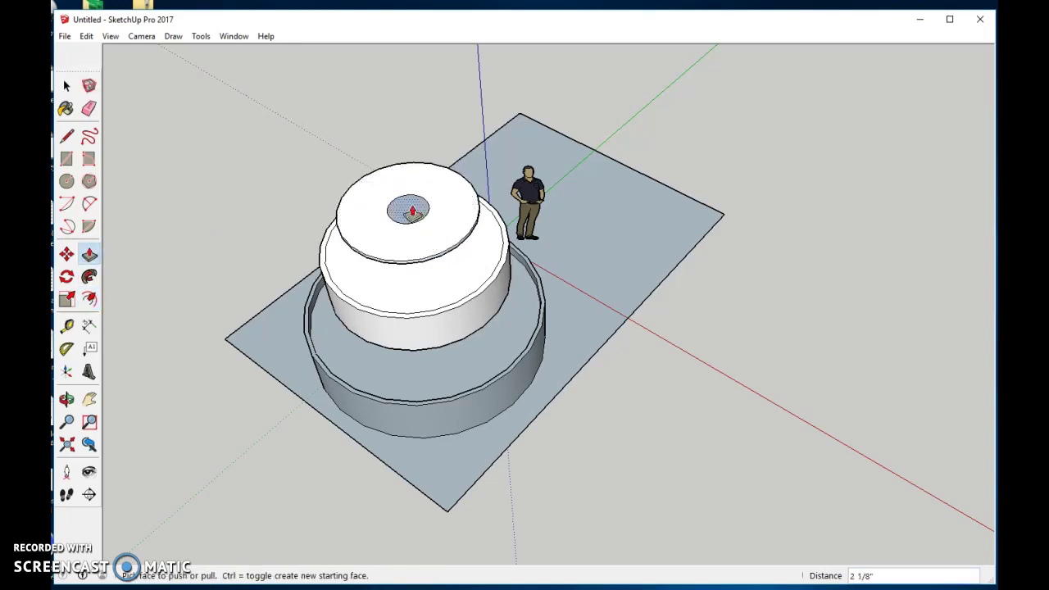
click(408, 211)
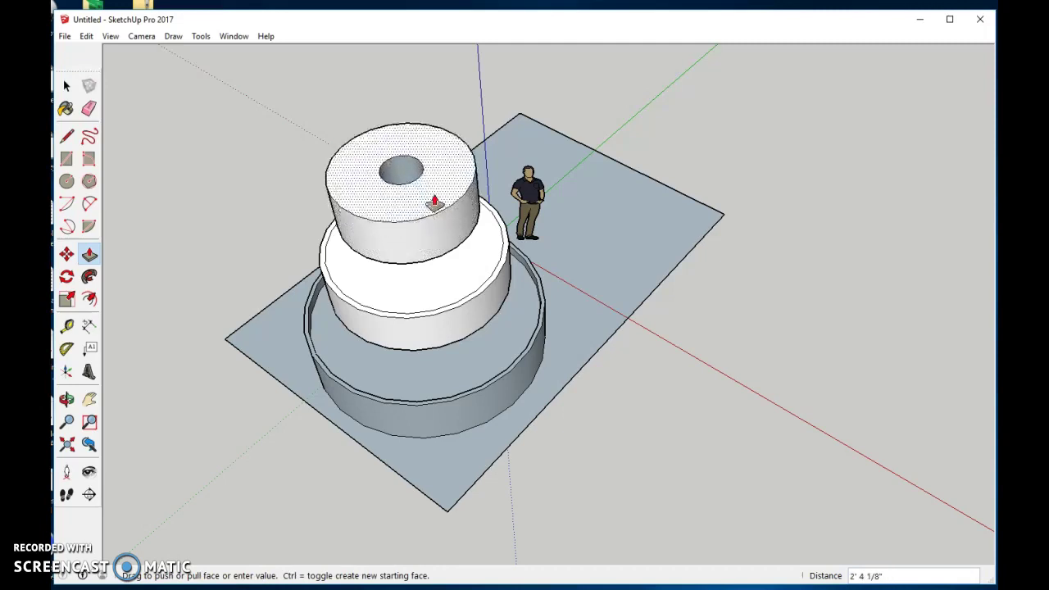
Step: Finish the third tier about 2' 4 1/8" high and draw a line across its central hole
click(434, 202)
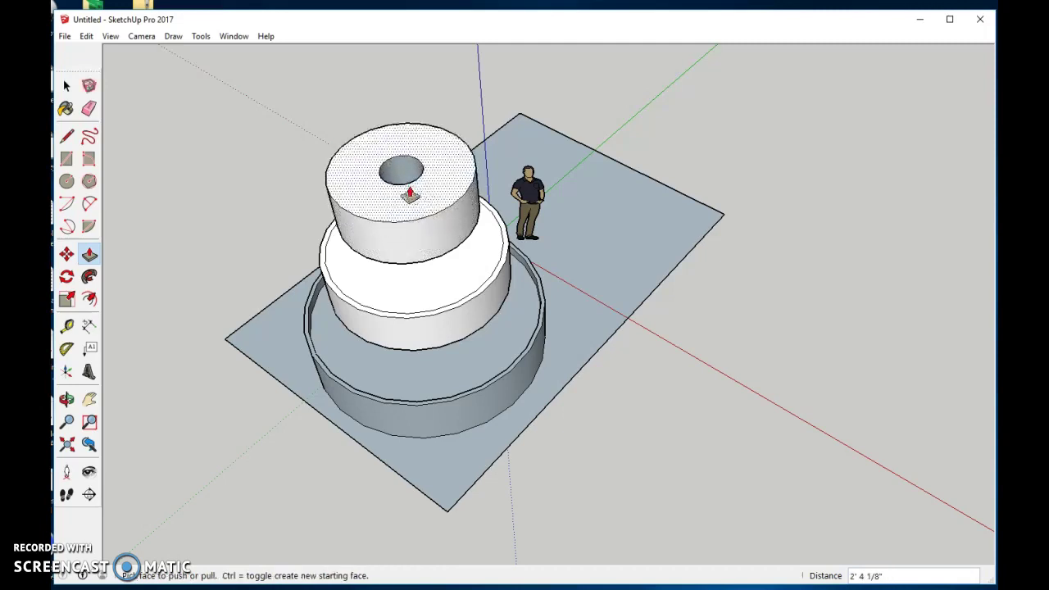
click(68, 137)
click(391, 157)
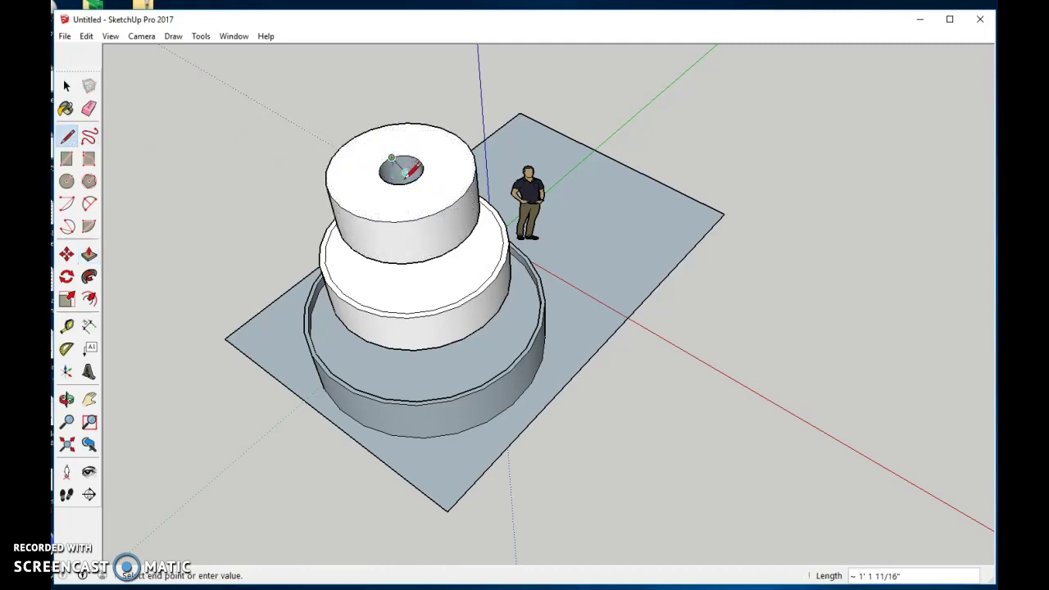
click(416, 179)
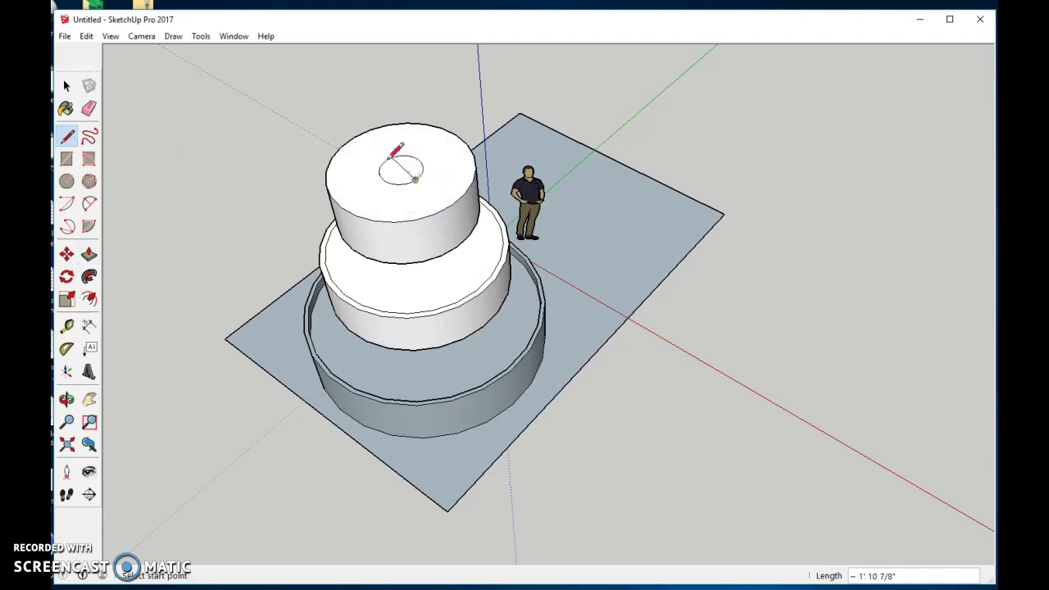
Step: Erase the leftover circle edge so the top tier is one solid face
click(89, 112)
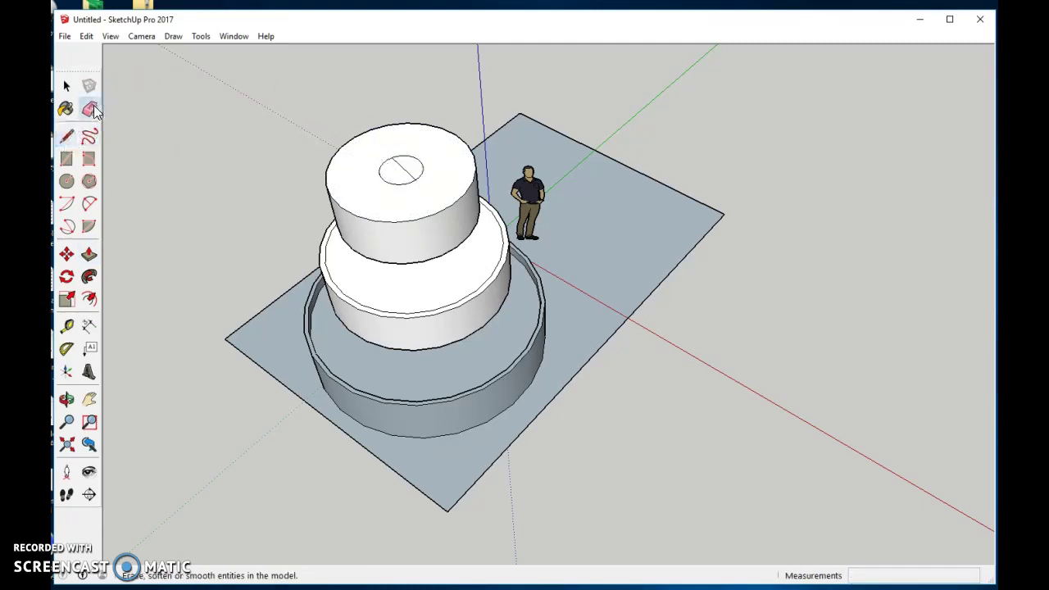
drag(382, 170, 397, 161)
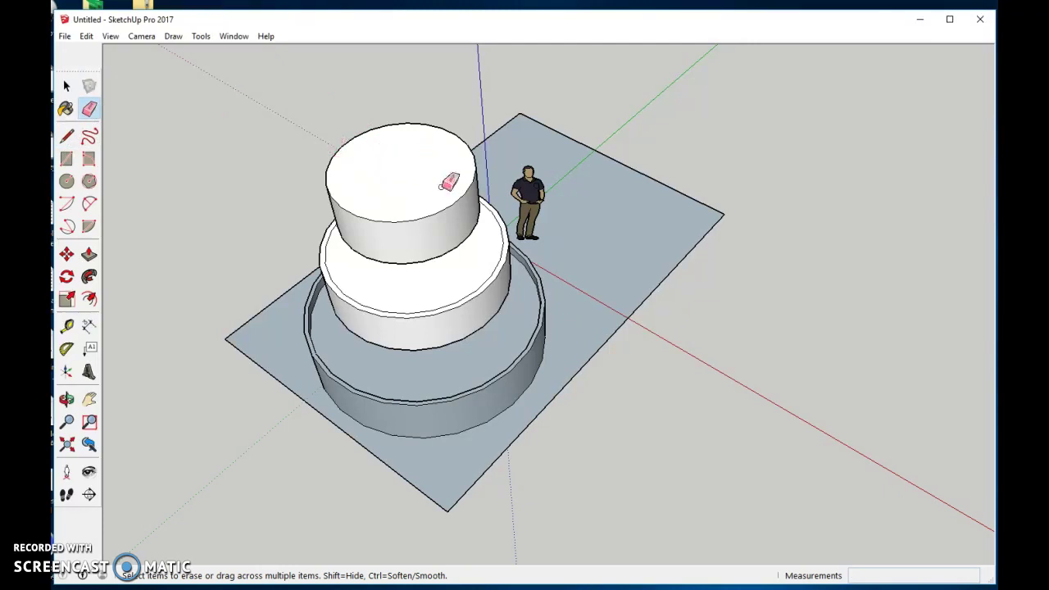
mouse_move(410, 237)
middle_down()
mouse_move(403, 113)
mouse_move(403, 192)
middle_up()
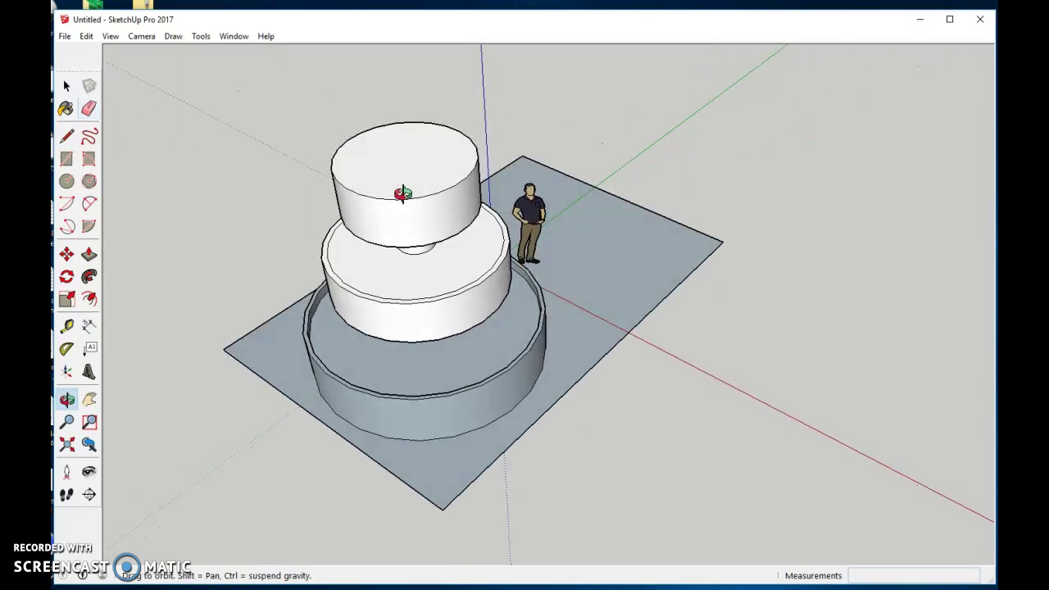
Step: Offset an inset ring inside the top tier's edge
click(90, 298)
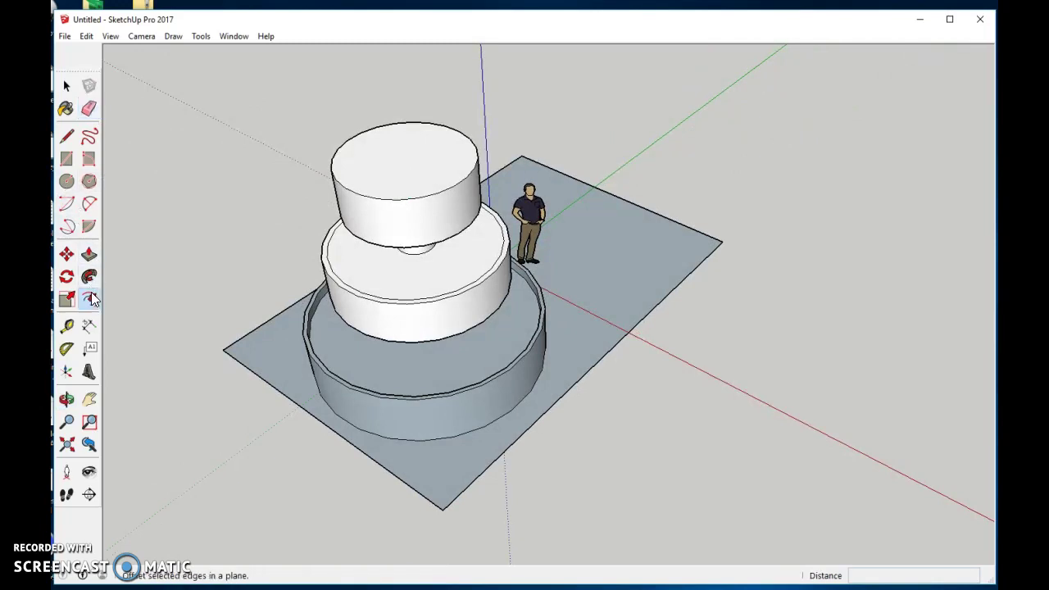
click(336, 166)
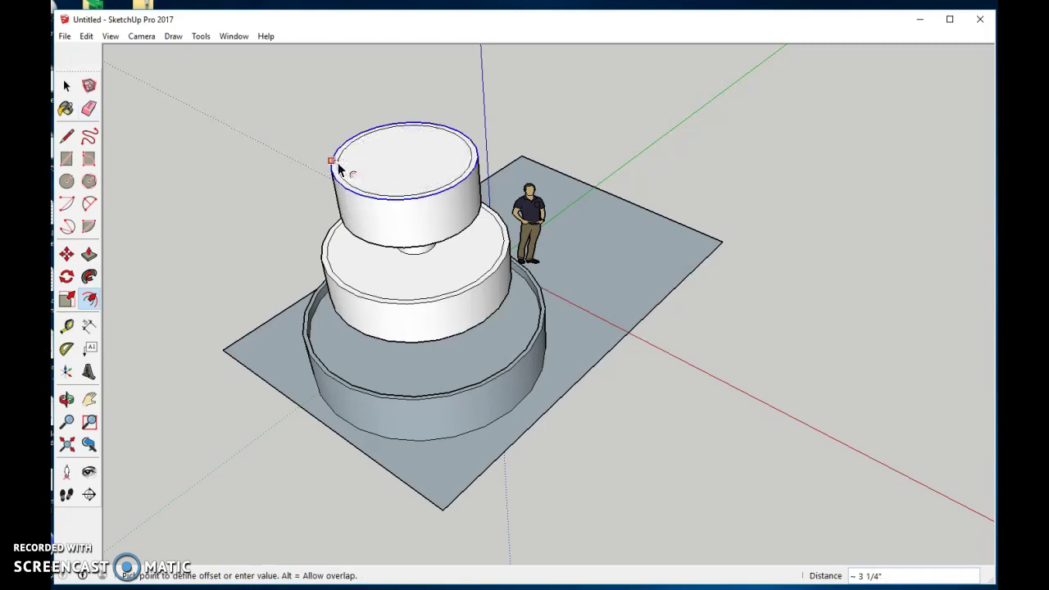
key(Escape)
Step: Recess the top tier's inner face 6 7/16" and sink the middle tier's inner face into a basin
click(89, 257)
click(88, 258)
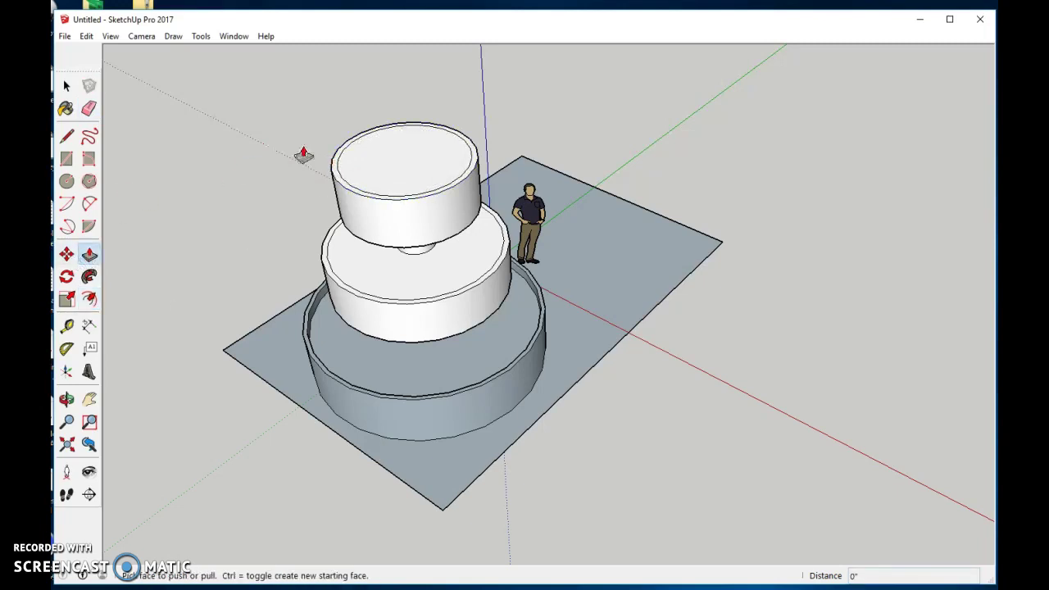
click(421, 149)
click(430, 168)
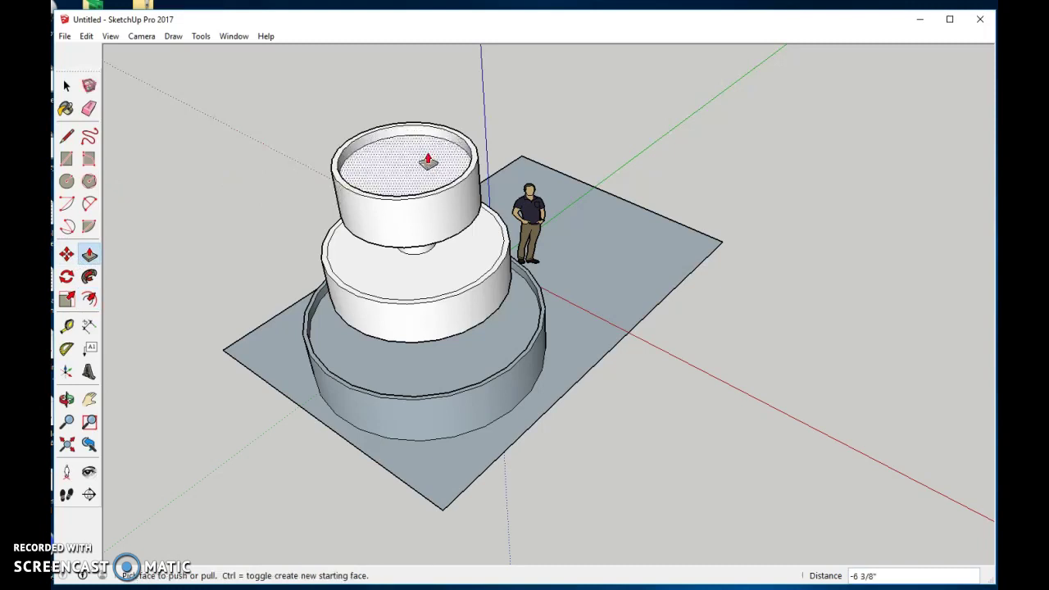
click(462, 276)
click(462, 279)
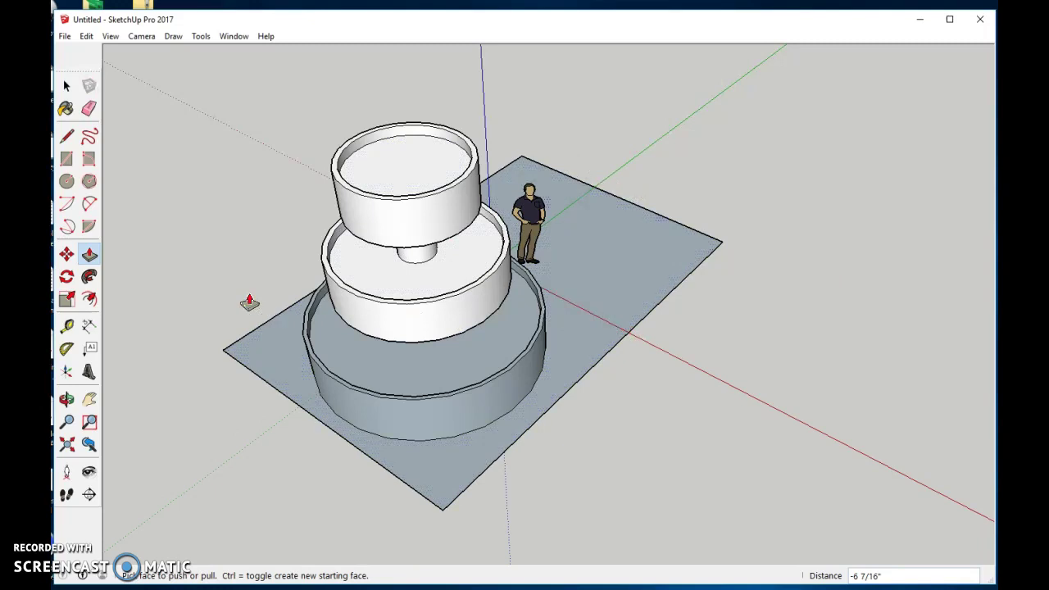
mouse_move(377, 420)
middle_down()
mouse_move(336, 346)
mouse_move(334, 376)
mouse_move(363, 394)
mouse_move(366, 421)
mouse_move(367, 403)
middle_up()
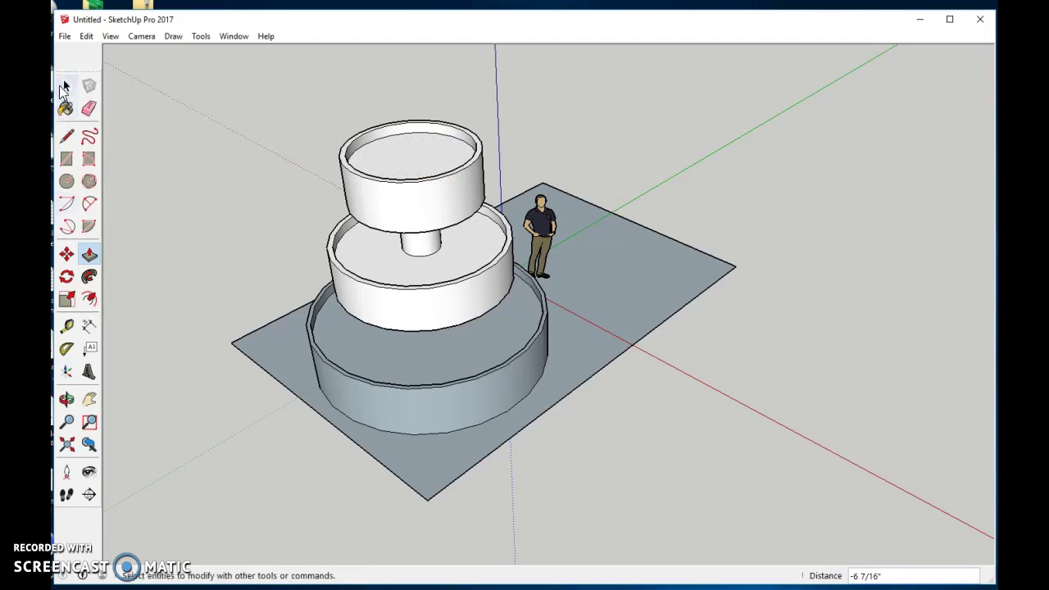
Step: Paint the bottom, middle and top basins with Water Dark Blue from the Water collection
click(65, 108)
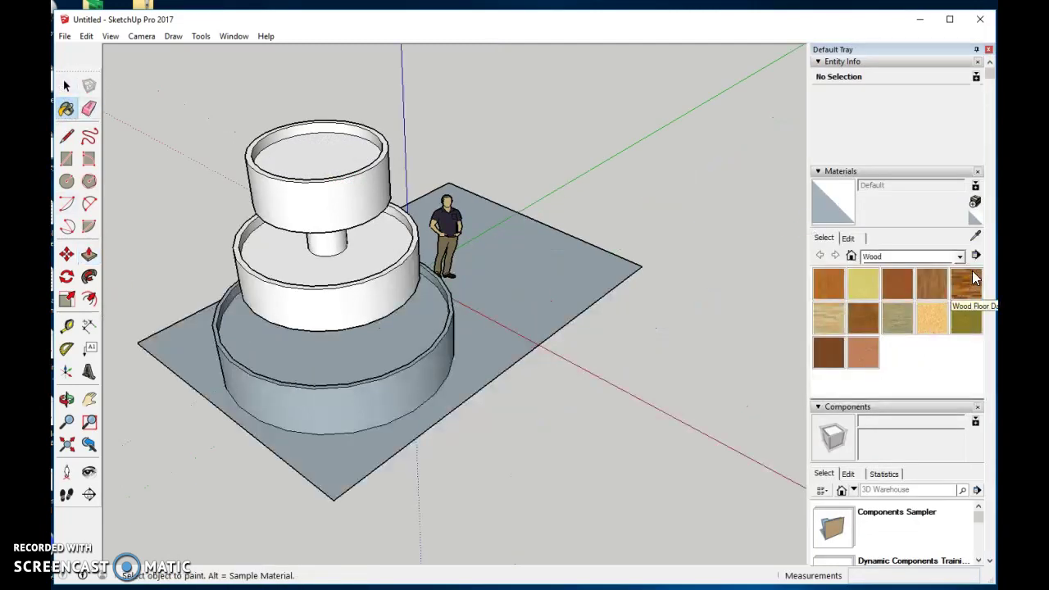
click(961, 257)
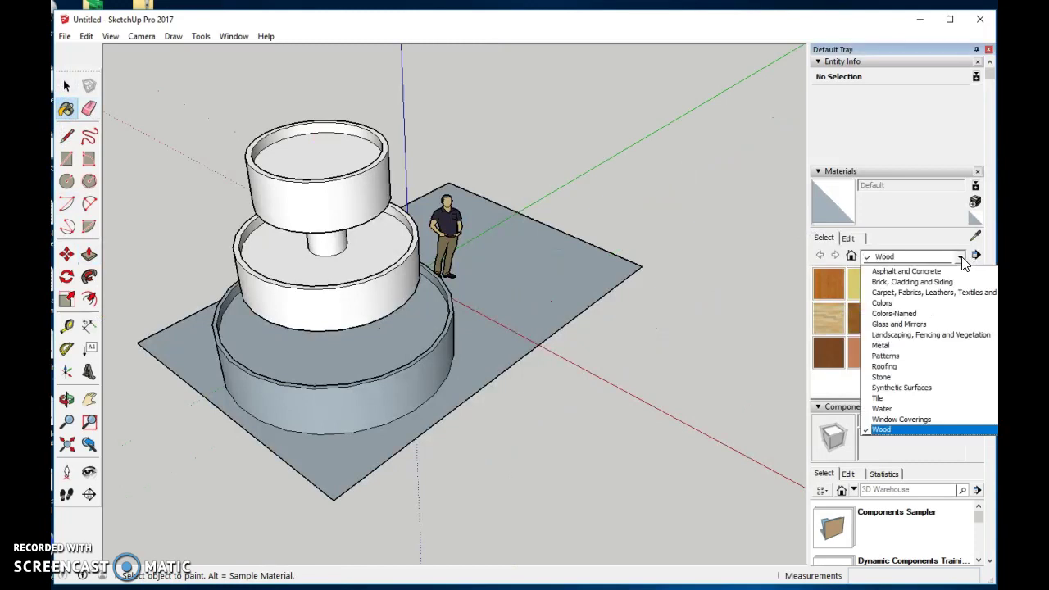
click(902, 408)
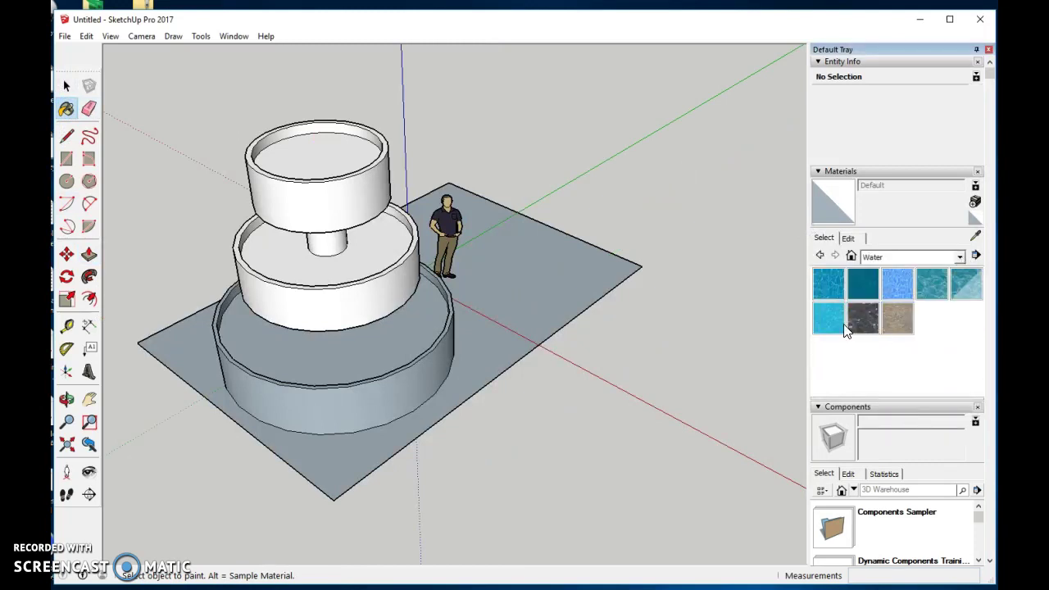
click(828, 284)
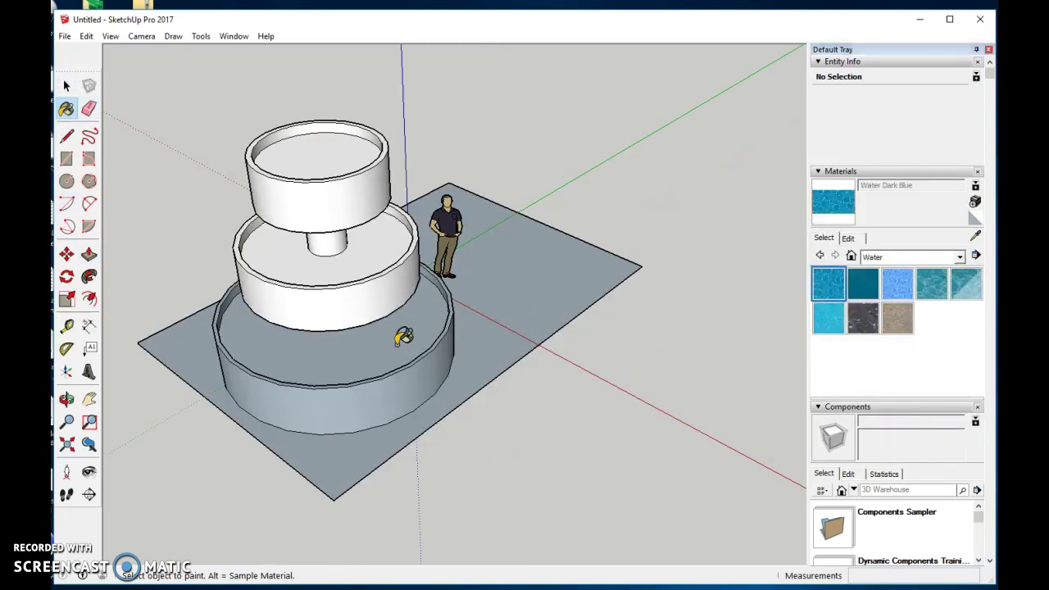
click(403, 337)
click(378, 237)
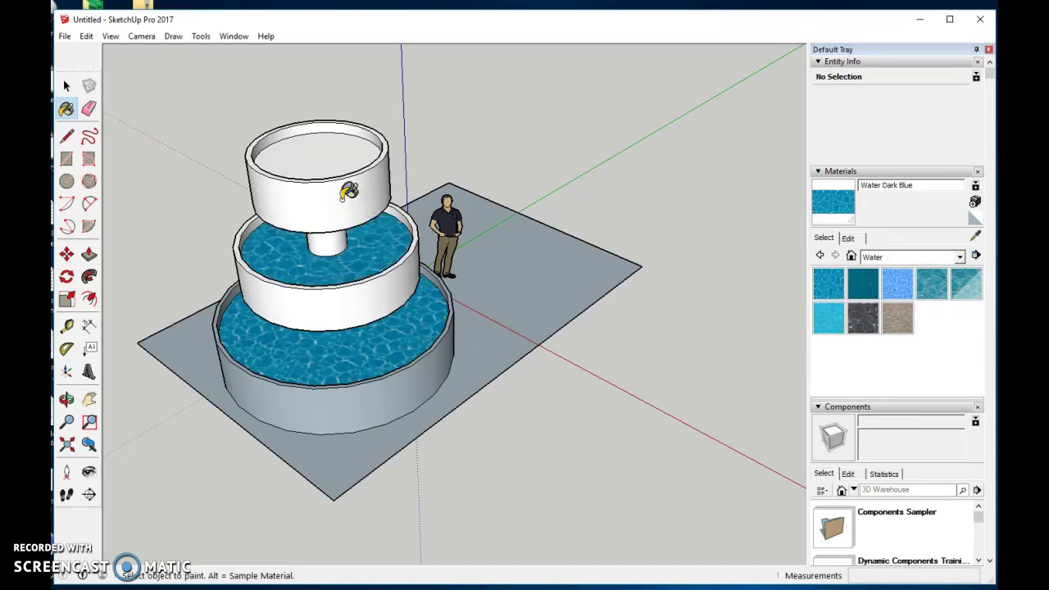
click(330, 160)
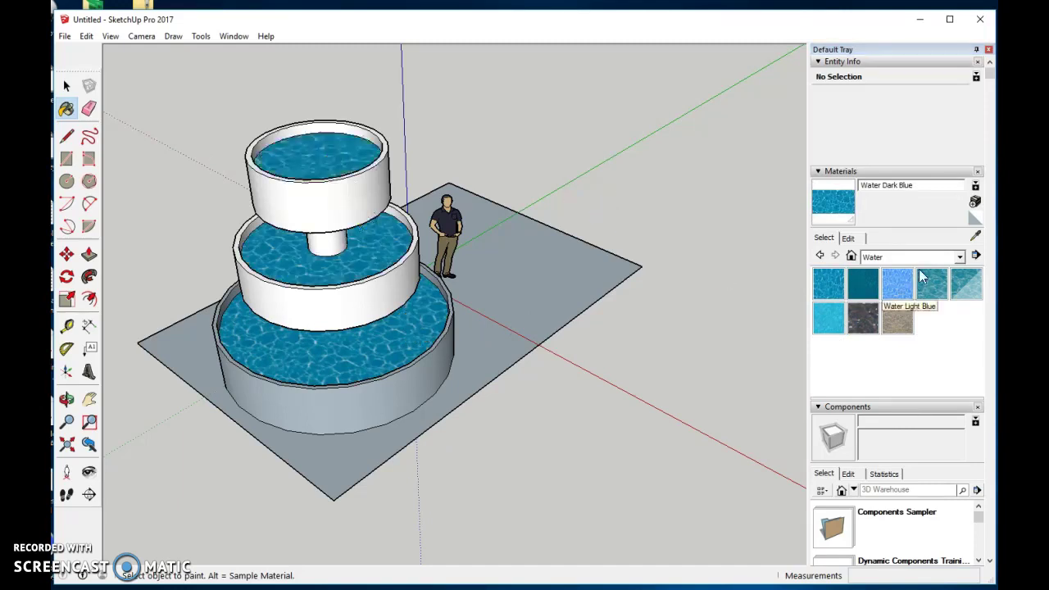
Step: Pave the ground plane with Roofing Slate Tan from the Tile collection
click(962, 259)
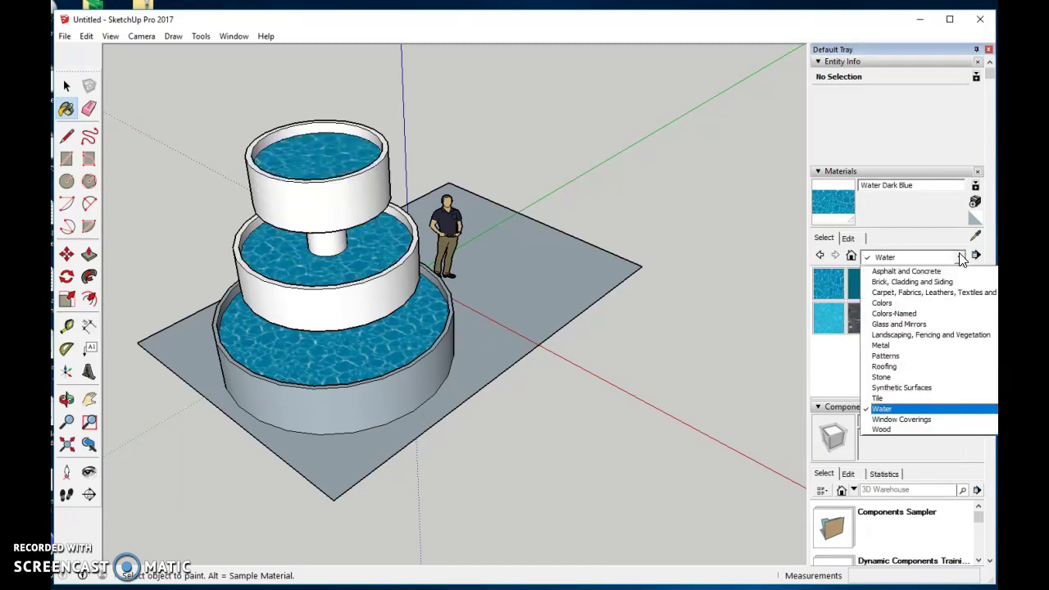
click(910, 396)
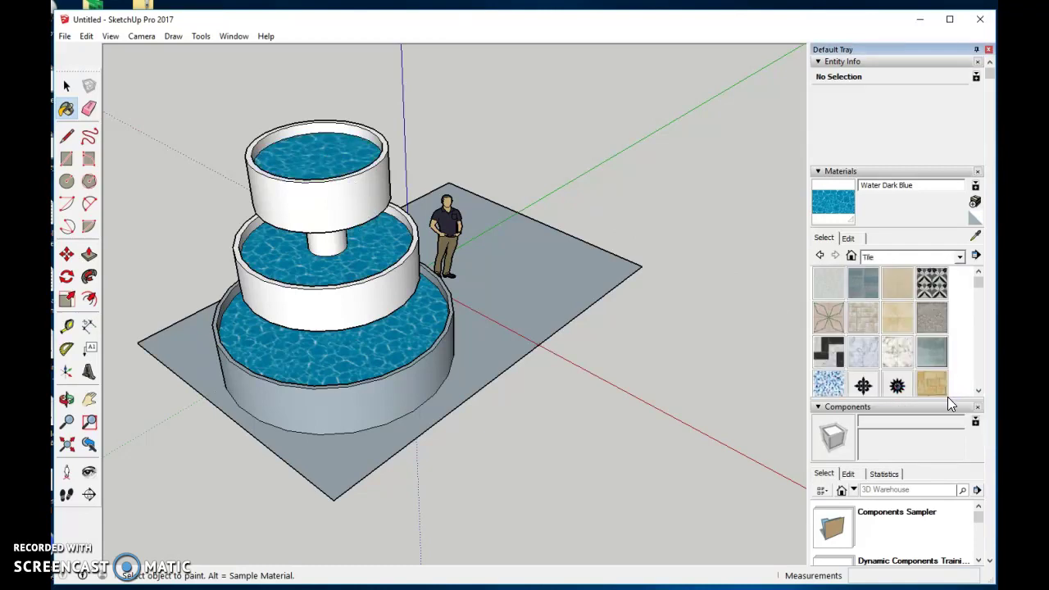
click(932, 386)
click(525, 347)
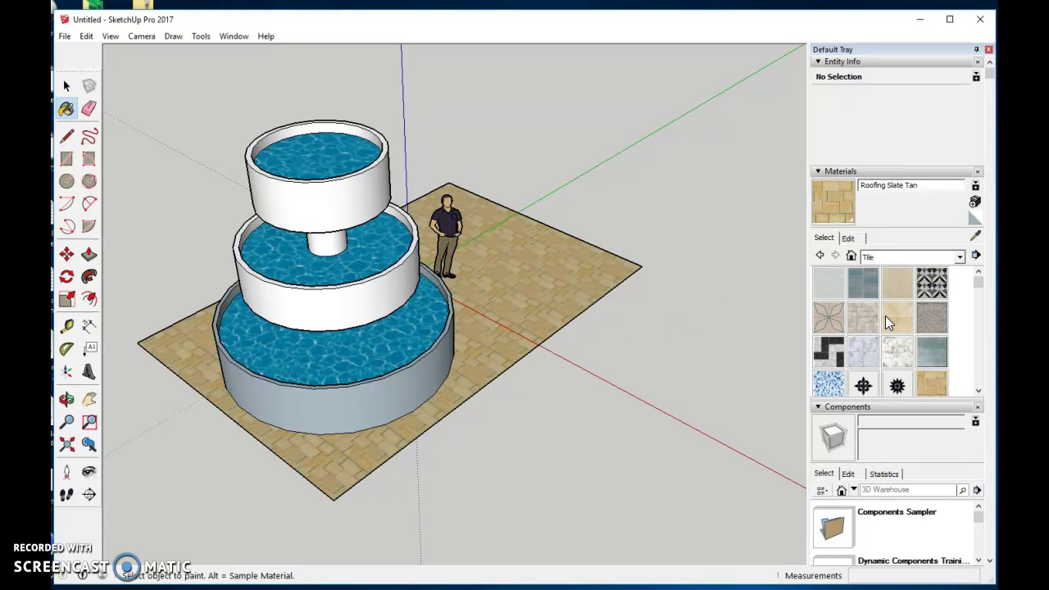
Step: Give the middle wall Tile Border Travertine and the bottom tier's outer wall Tile Ceramic Multi
scroll(906, 346, down, 5)
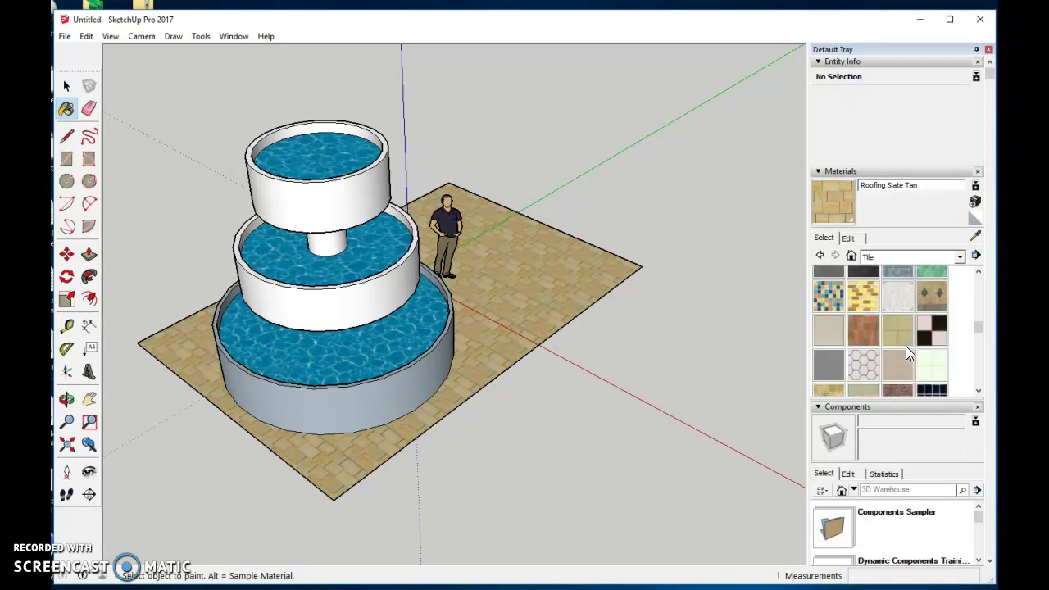
click(934, 295)
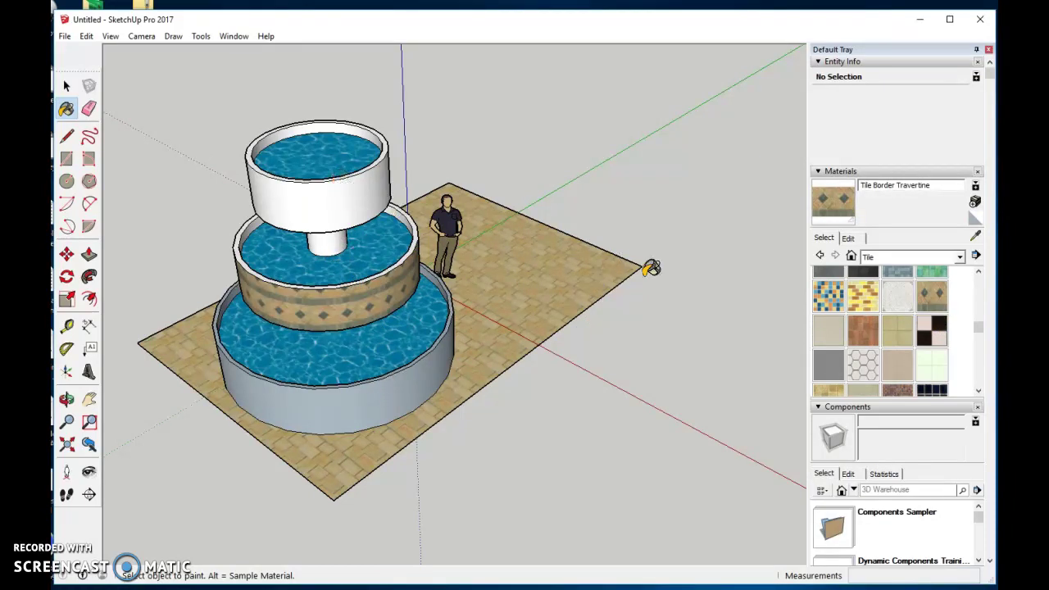
click(862, 332)
click(418, 373)
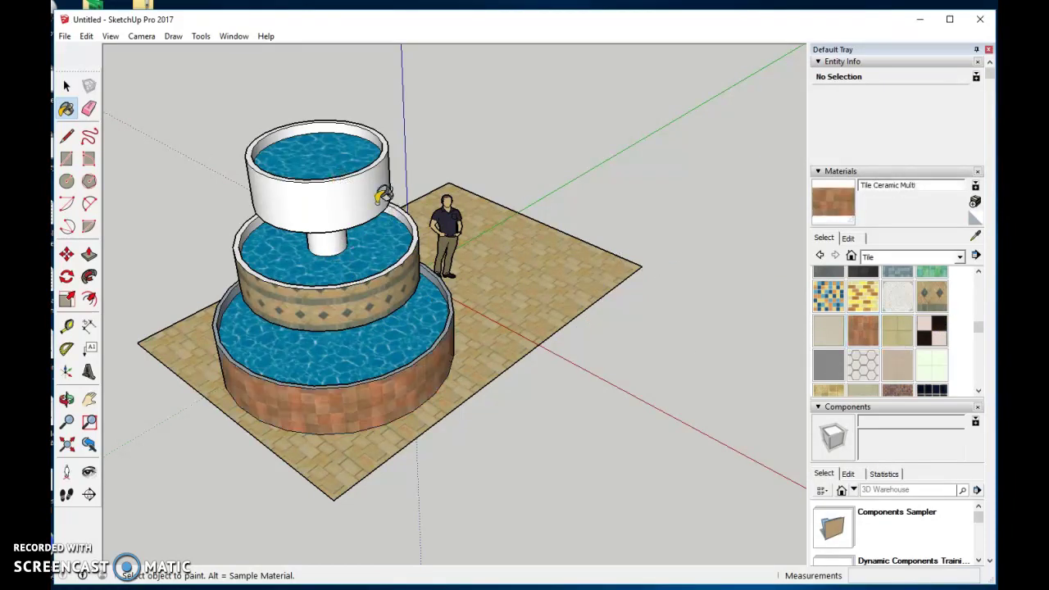
Step: Tile the bottom basin's inner wall and the middle tier's inner rim with Tile Border Travertine
scroll(434, 328, up, 2)
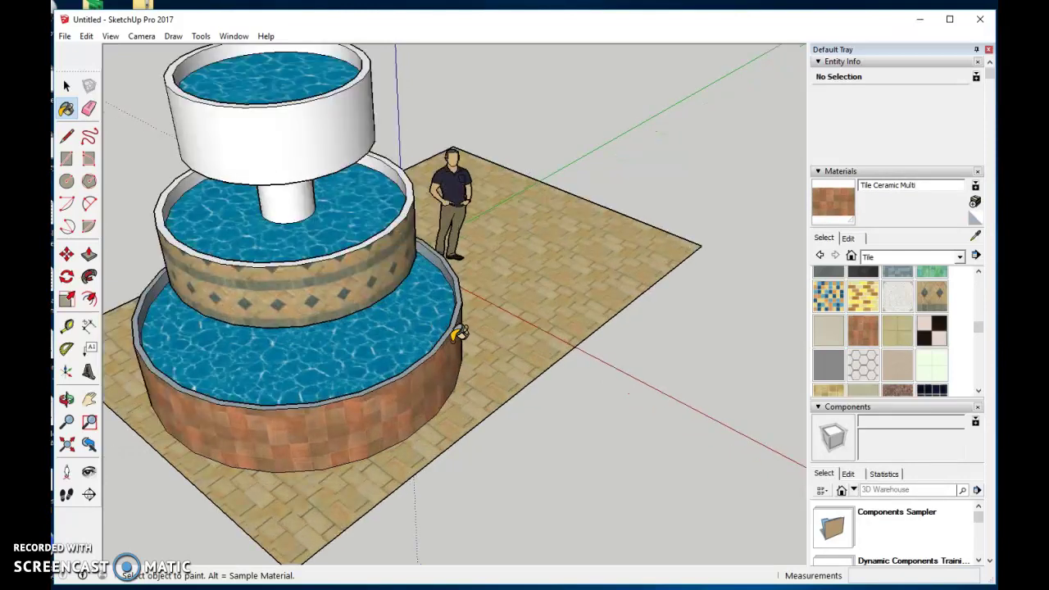
click(447, 259)
click(452, 261)
click(933, 296)
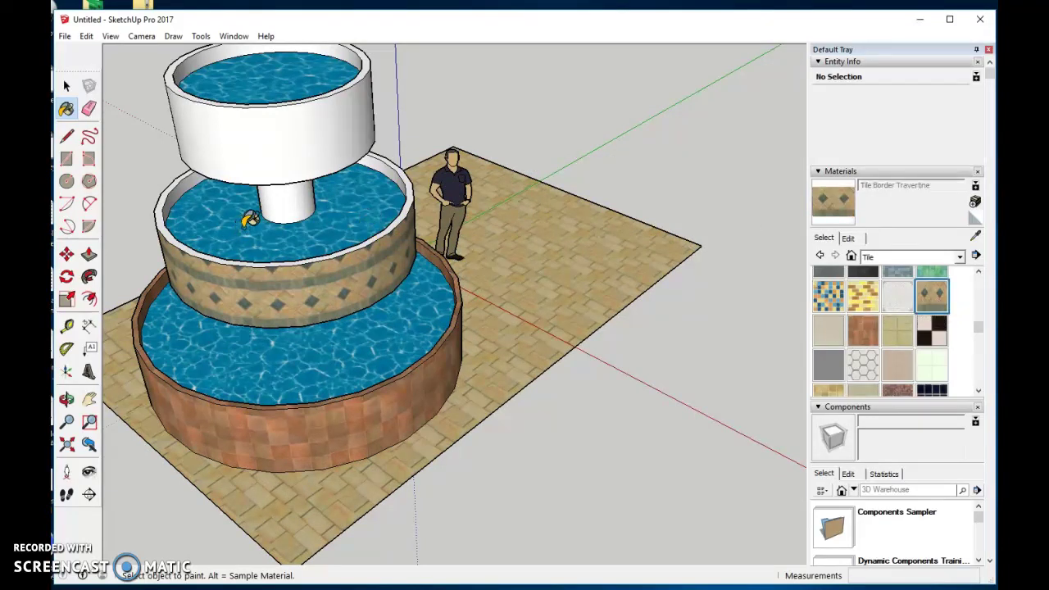
click(376, 233)
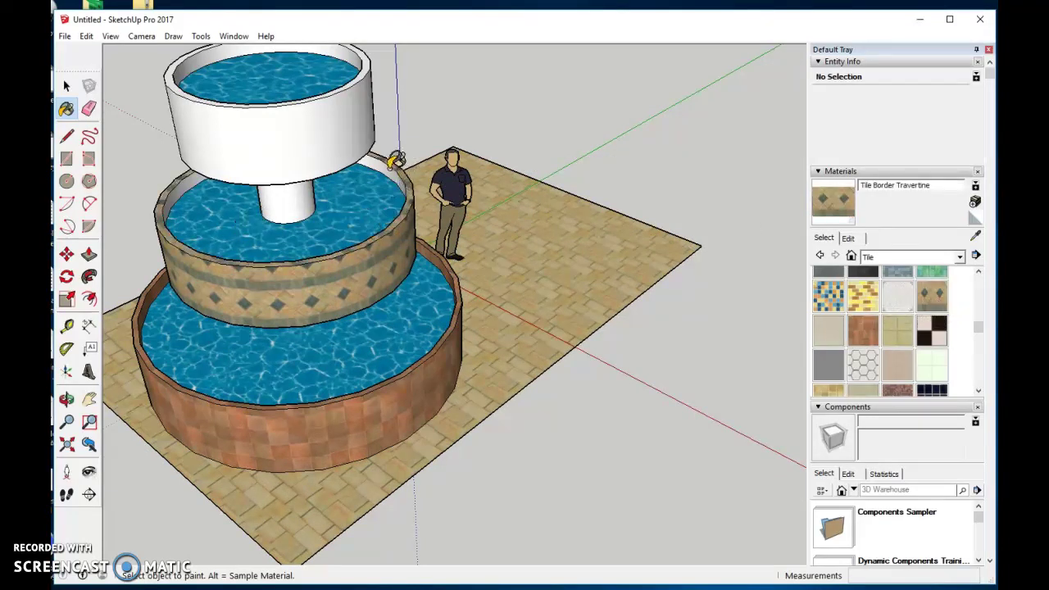
Step: Cover the top bowl's outer and inner walls with Square Glass Tile 03
scroll(279, 168, down, 2)
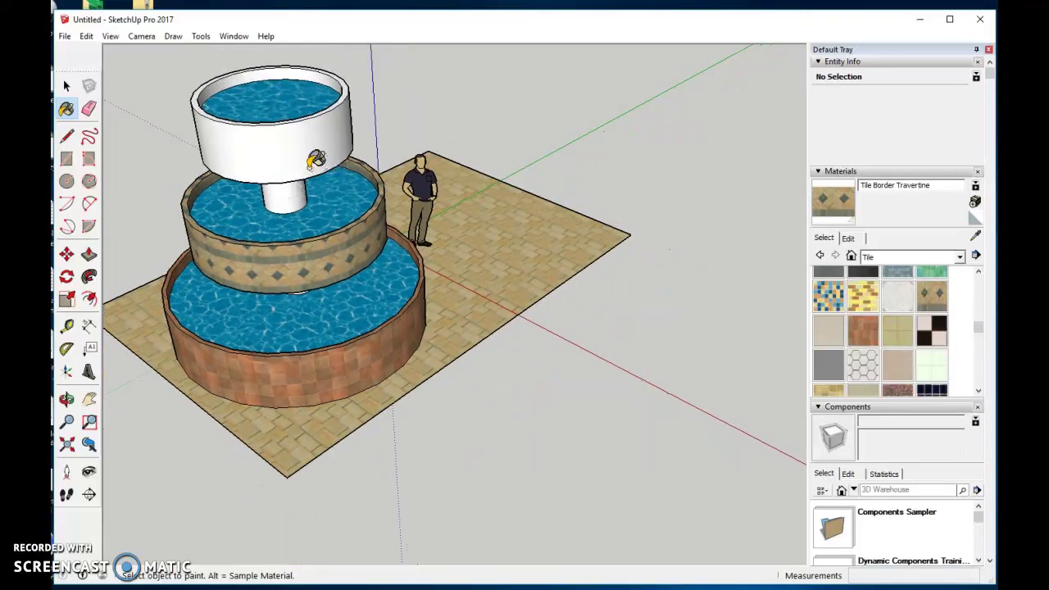
click(830, 297)
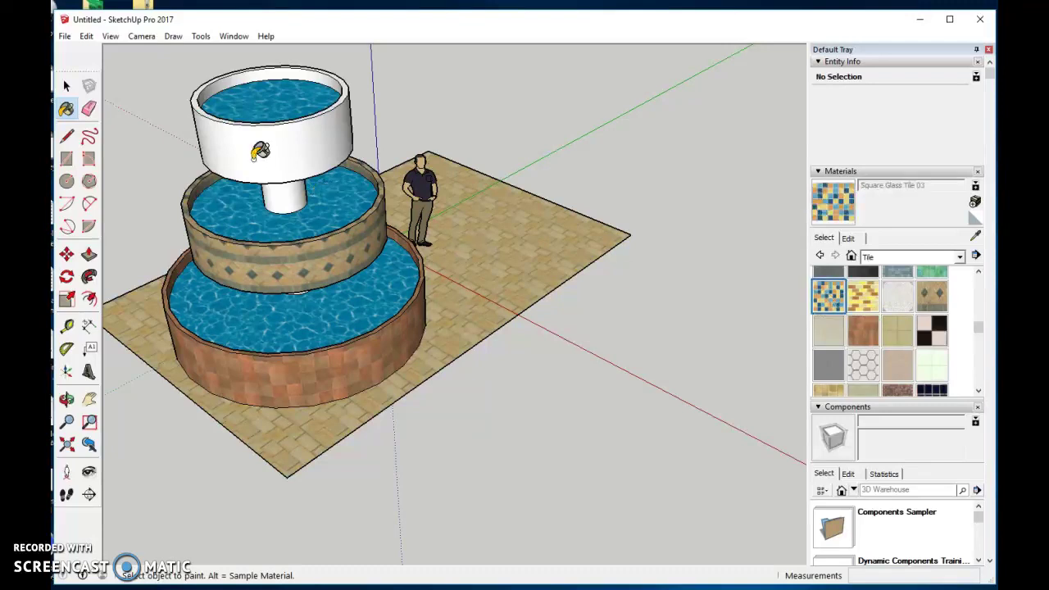
click(261, 154)
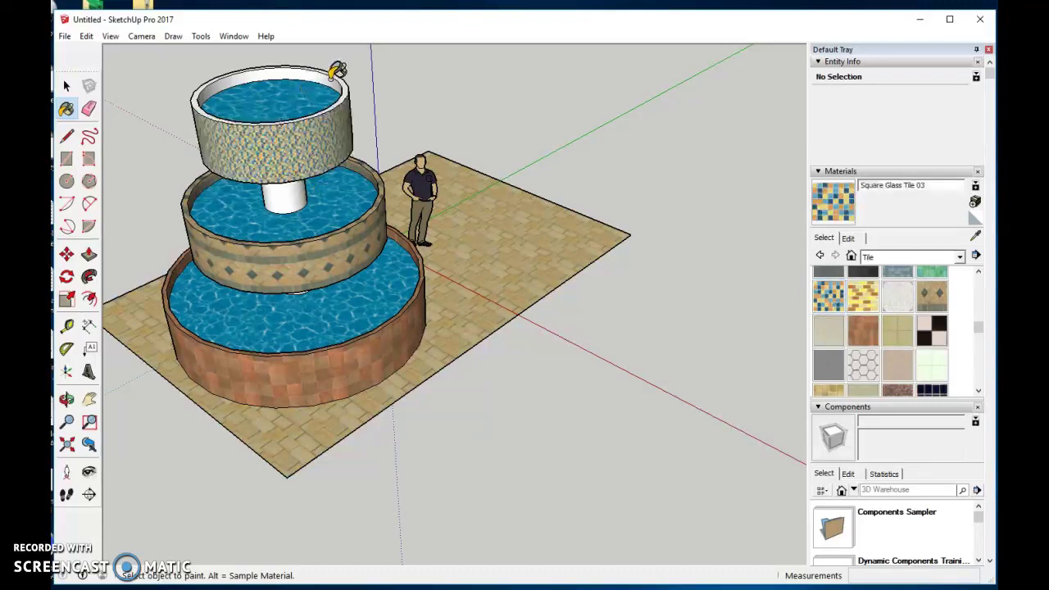
click(333, 76)
scroll(344, 74, up, 3)
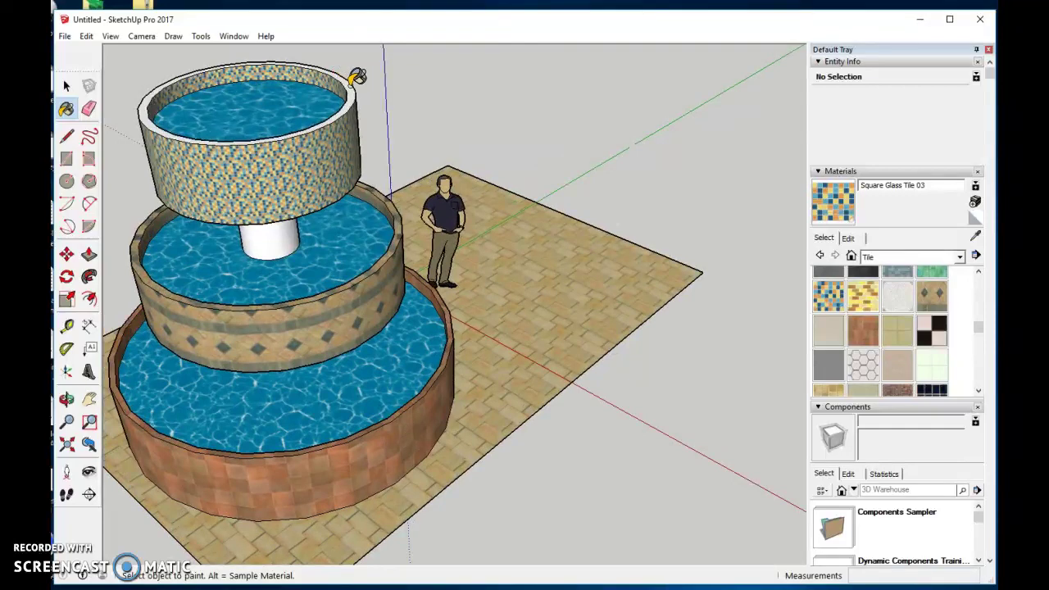
Step: Apply the Water Pool texture to the lower and upper central columns, then review the fountain
mouse_move(394, 332)
middle_down()
mouse_move(395, 201)
mouse_move(375, 237)
middle_up()
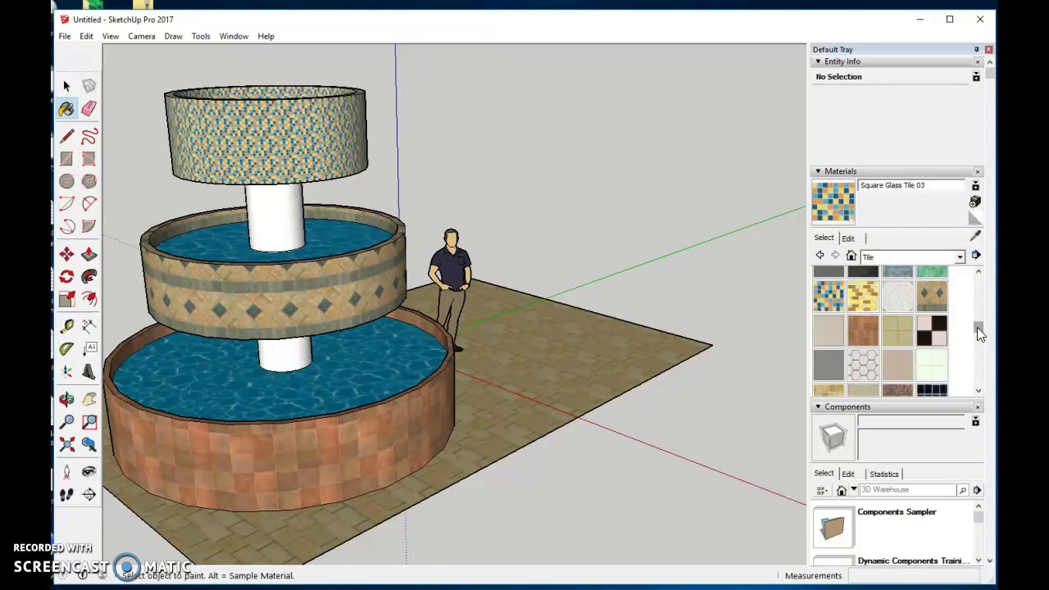
click(960, 256)
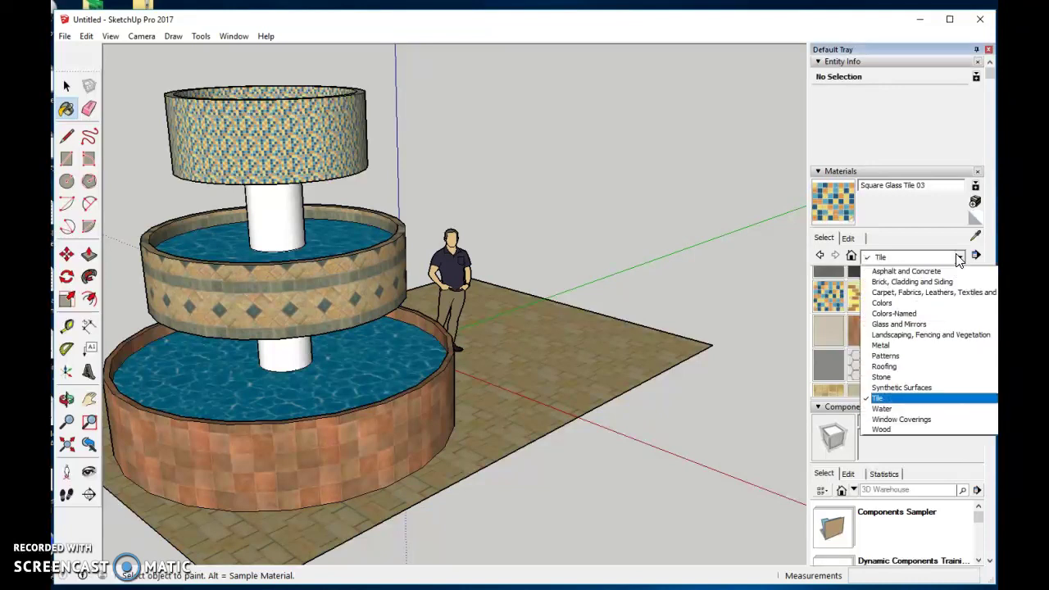
click(901, 407)
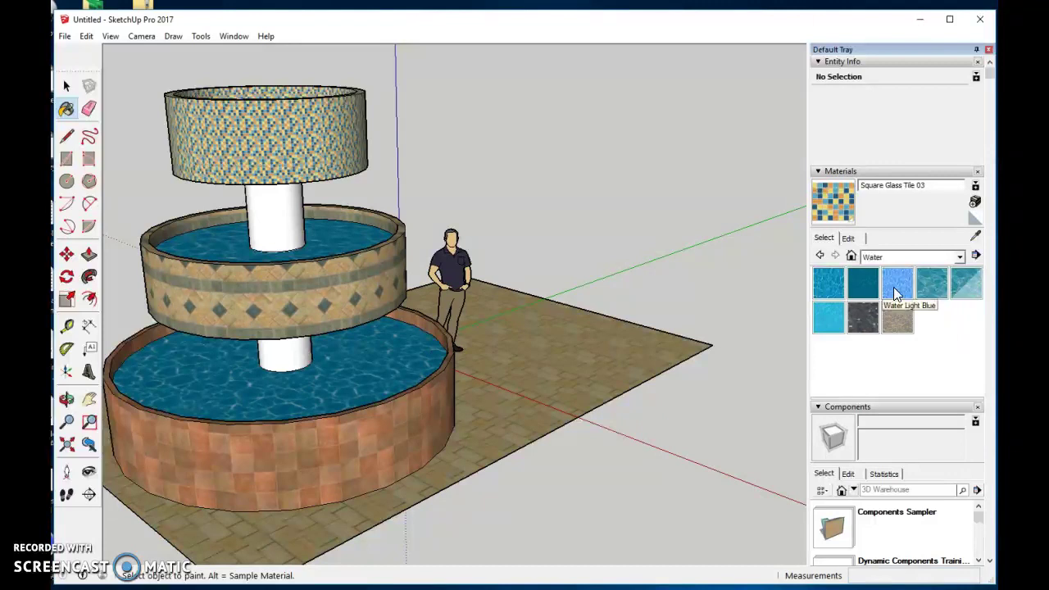
click(927, 289)
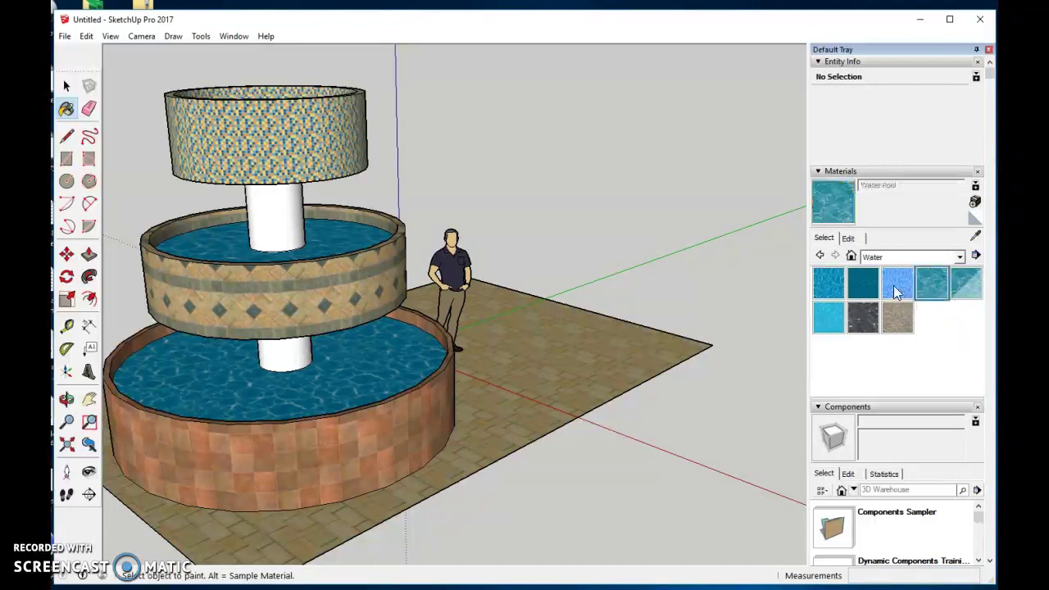
click(283, 351)
click(291, 231)
mouse_move(291, 231)
middle_down()
mouse_move(339, 276)
mouse_move(368, 402)
mouse_move(403, 367)
mouse_move(353, 347)
mouse_move(242, 380)
middle_up()
scroll(403, 366, down, 3)
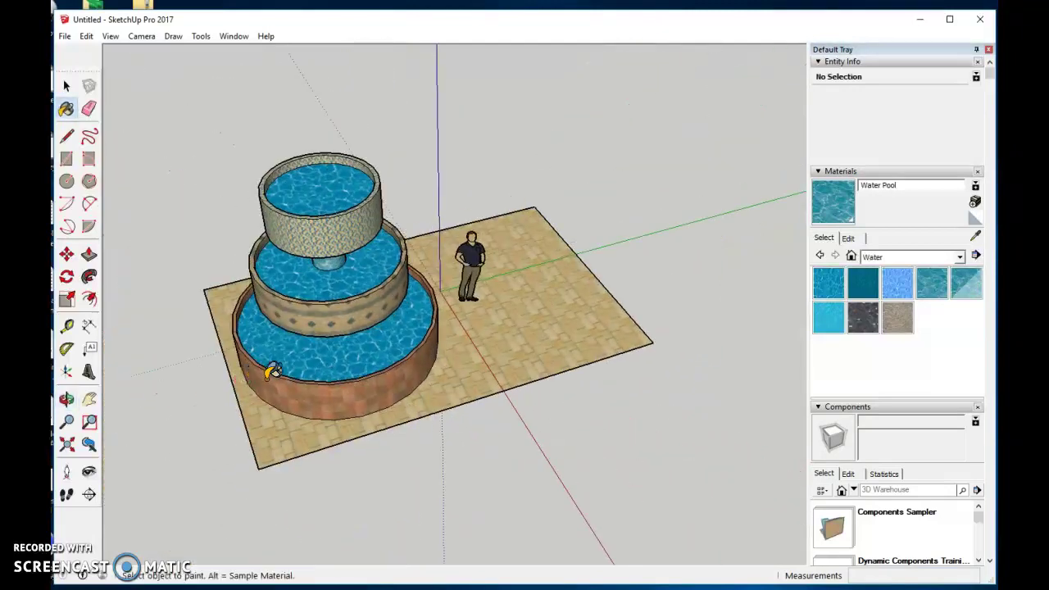
mouse_move(305, 367)
middle_down()
mouse_move(399, 427)
mouse_move(386, 402)
middle_up()
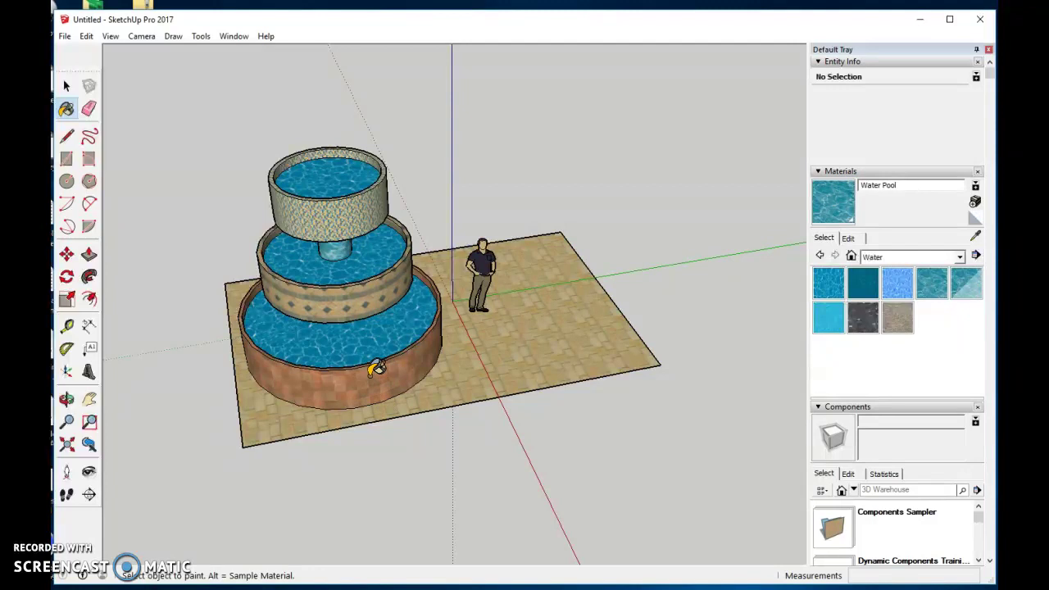